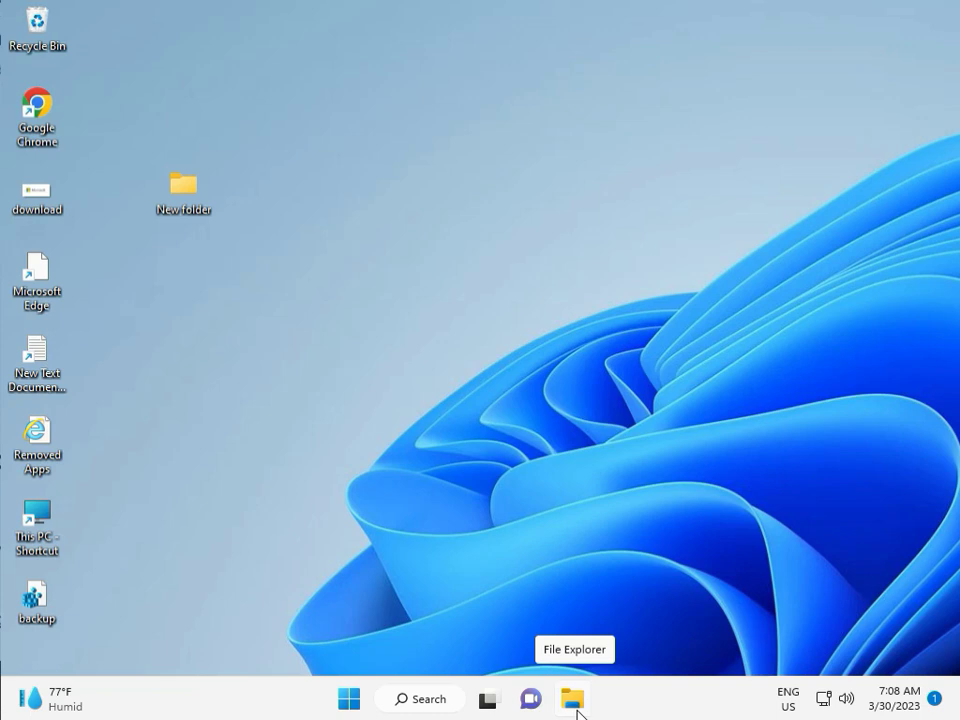
- Go from Start to Settings > System > Troubleshoot > Other troubleshooters
left_click(349, 699)
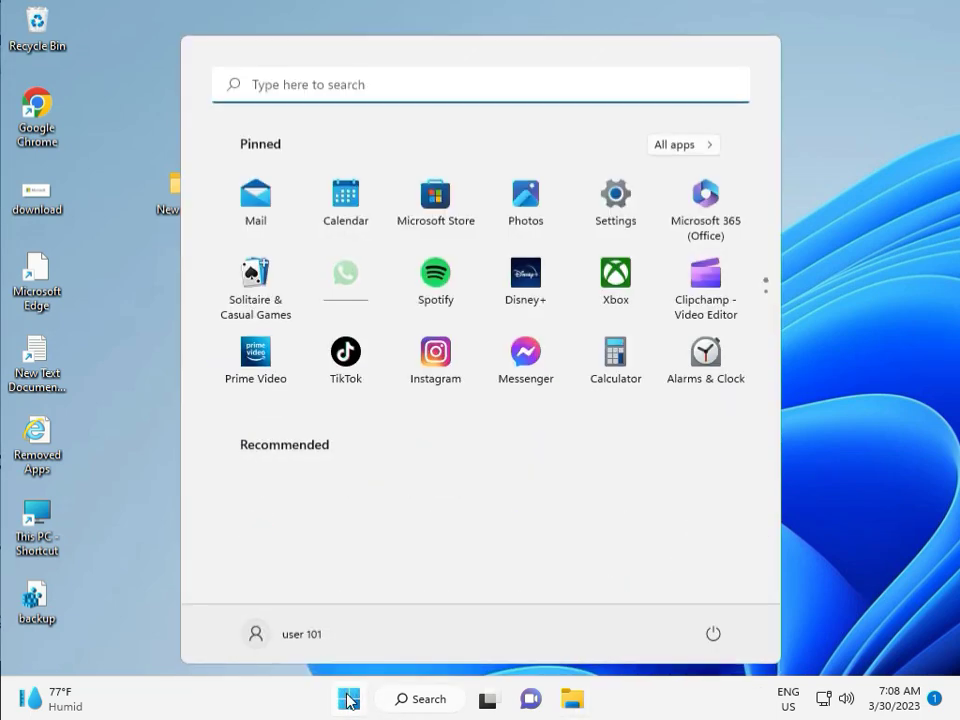
left_click(616, 197)
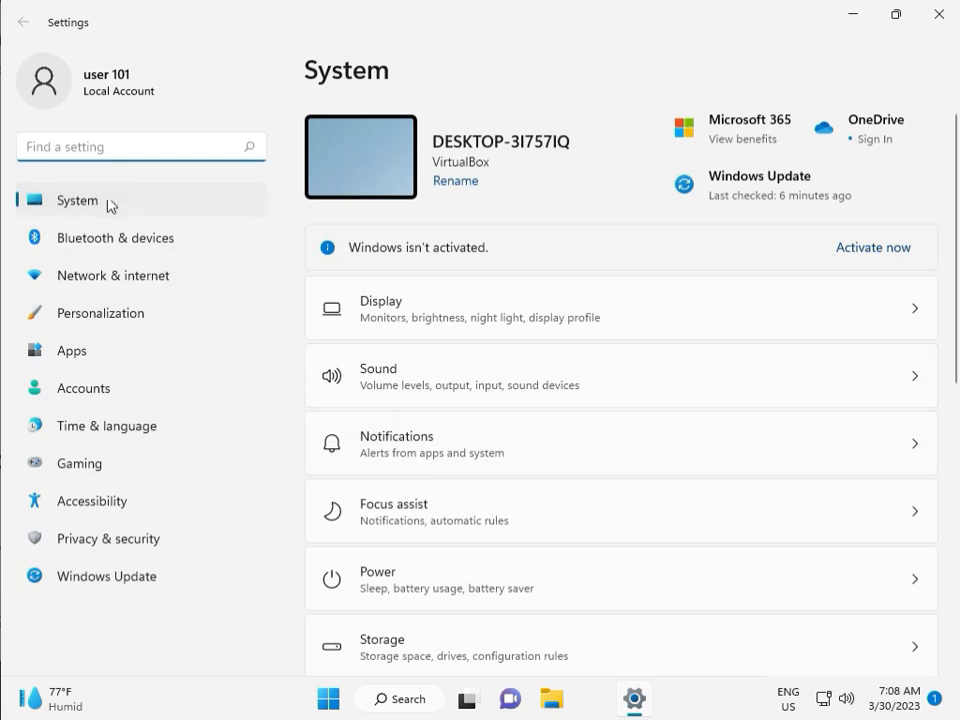
scroll(476, 508, "down", 4)
scroll(480, 525, "down", 1)
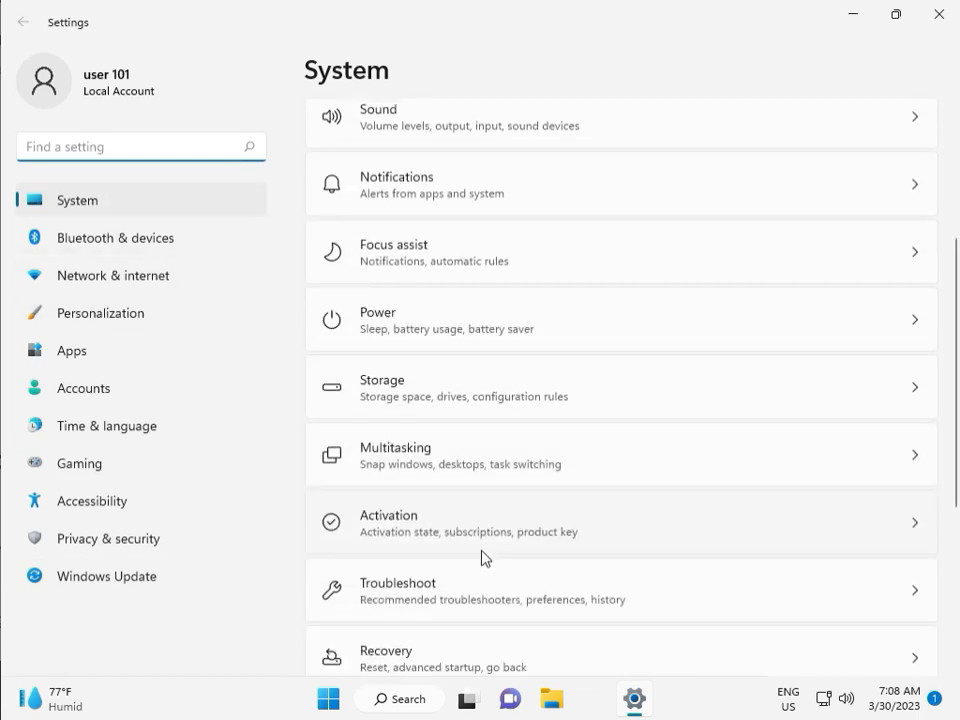
left_click(491, 593)
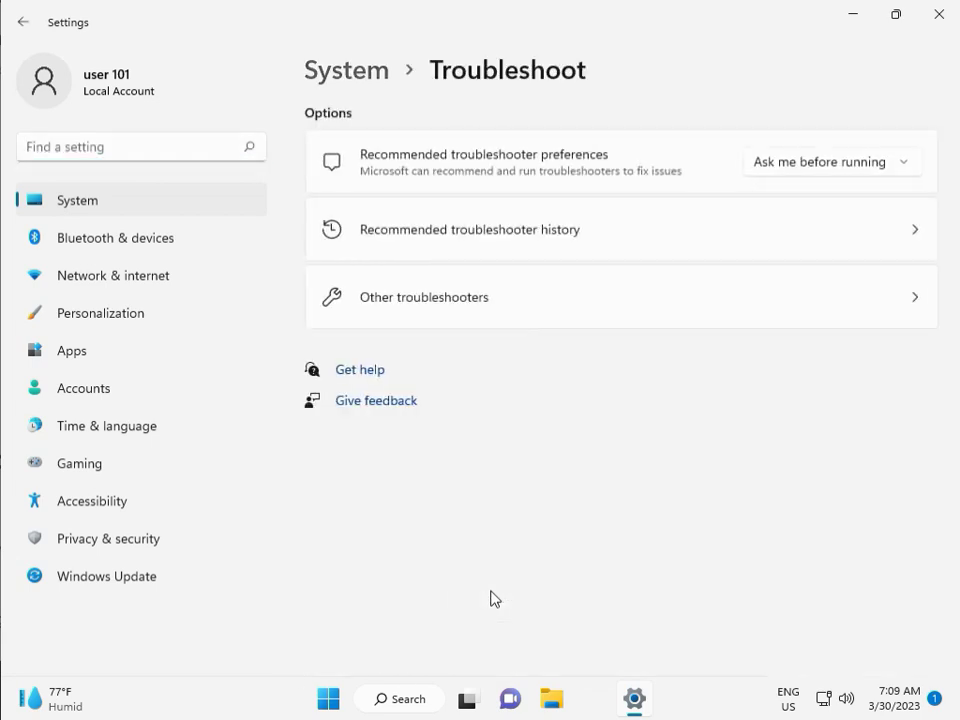
left_click(417, 305)
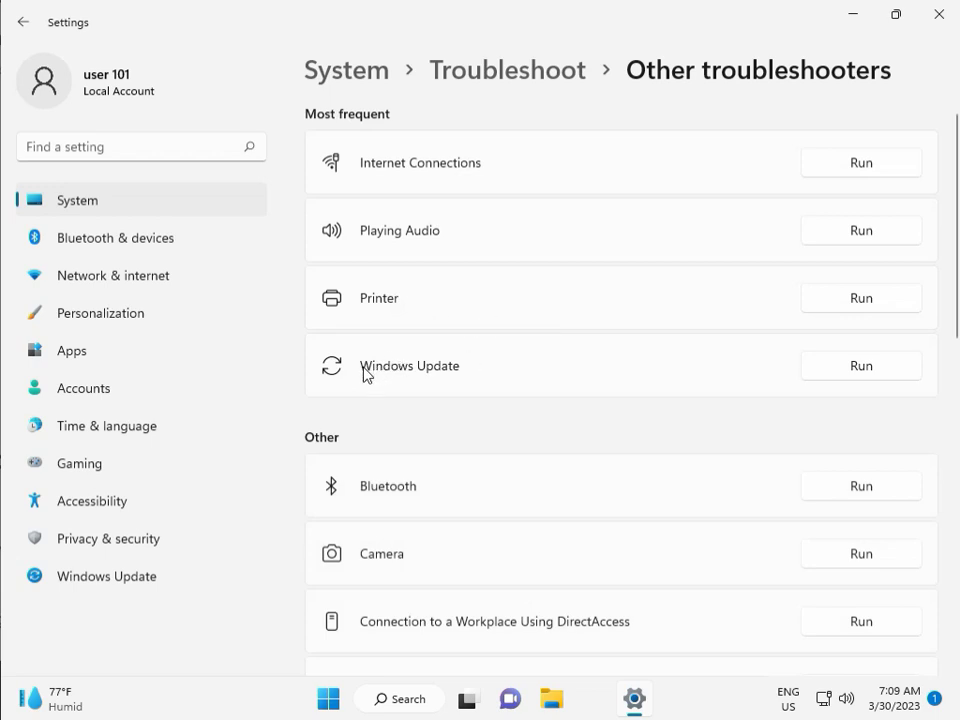
- Run the Windows Update troubleshooter to completion, dismiss its report, and close Settings
left_click(856, 368)
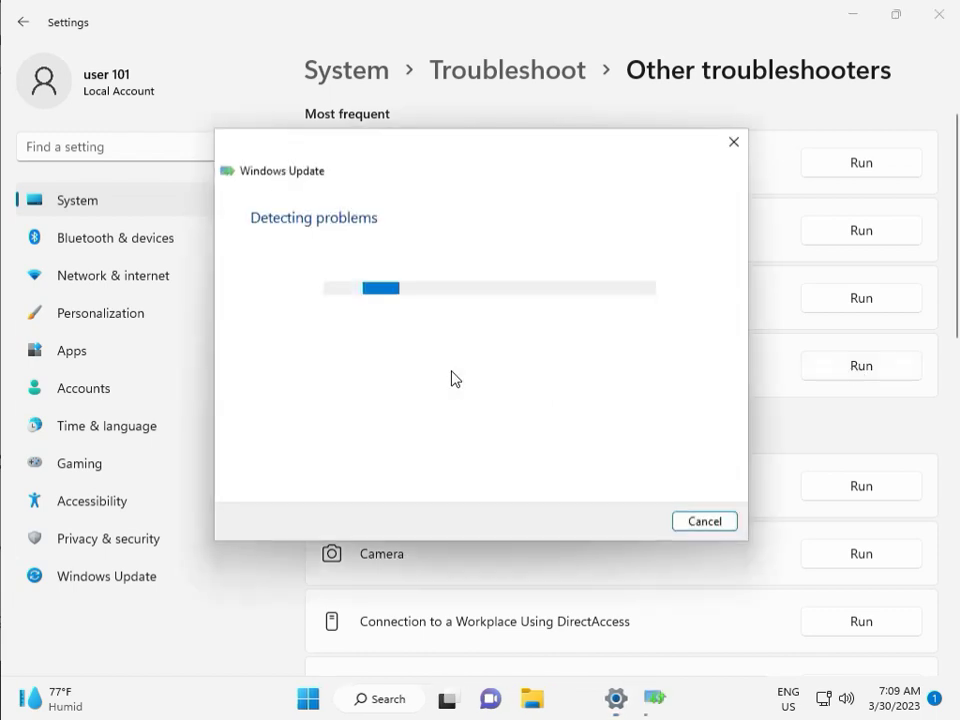
left_click_drag(452, 157, 324, 114)
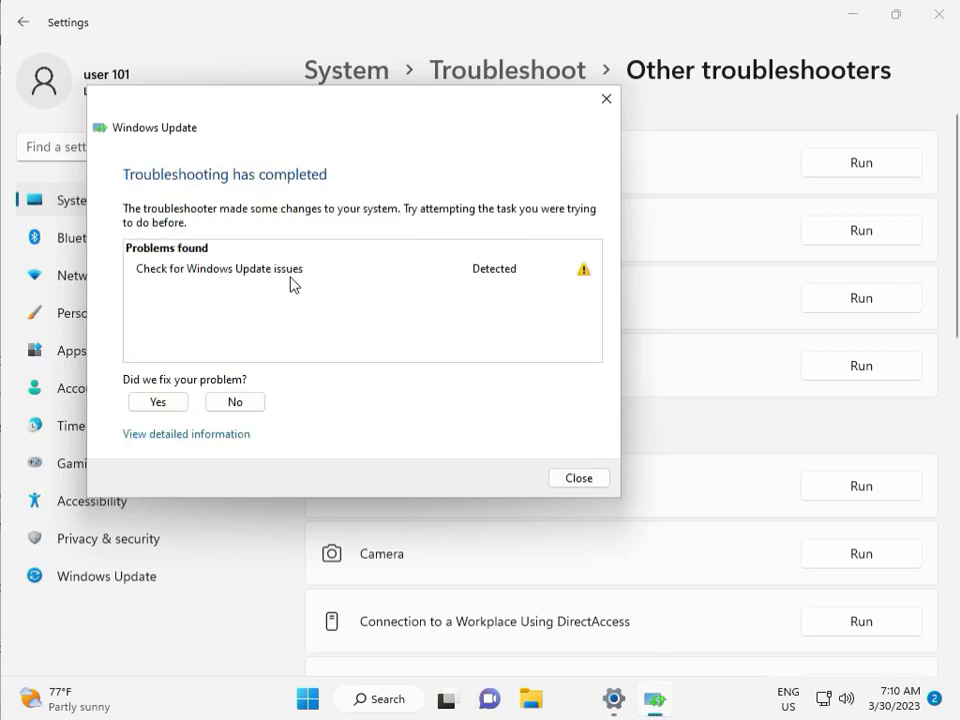
left_click(579, 479)
left_click(950, 31)
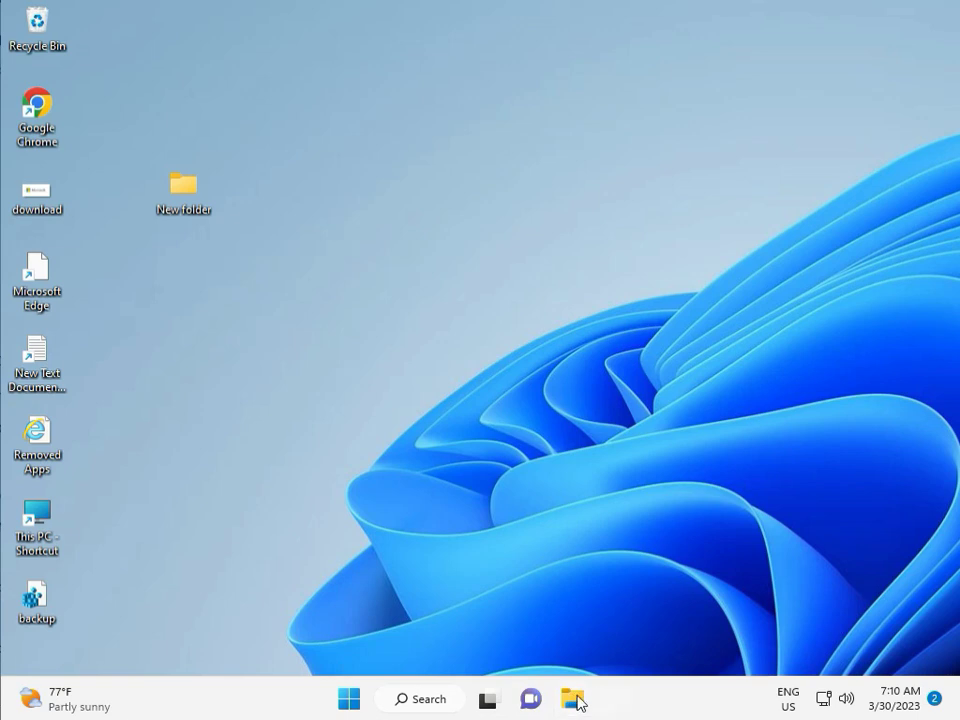
- Open File Explorer and browse through This PC to C:\Windows
left_click(575, 699)
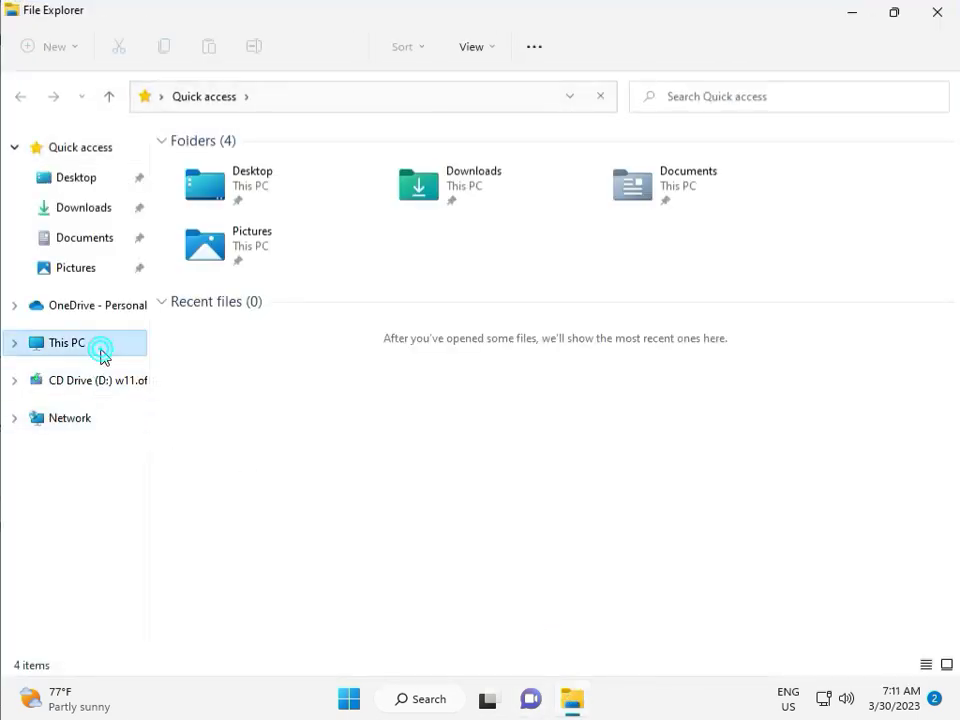
left_click(103, 354)
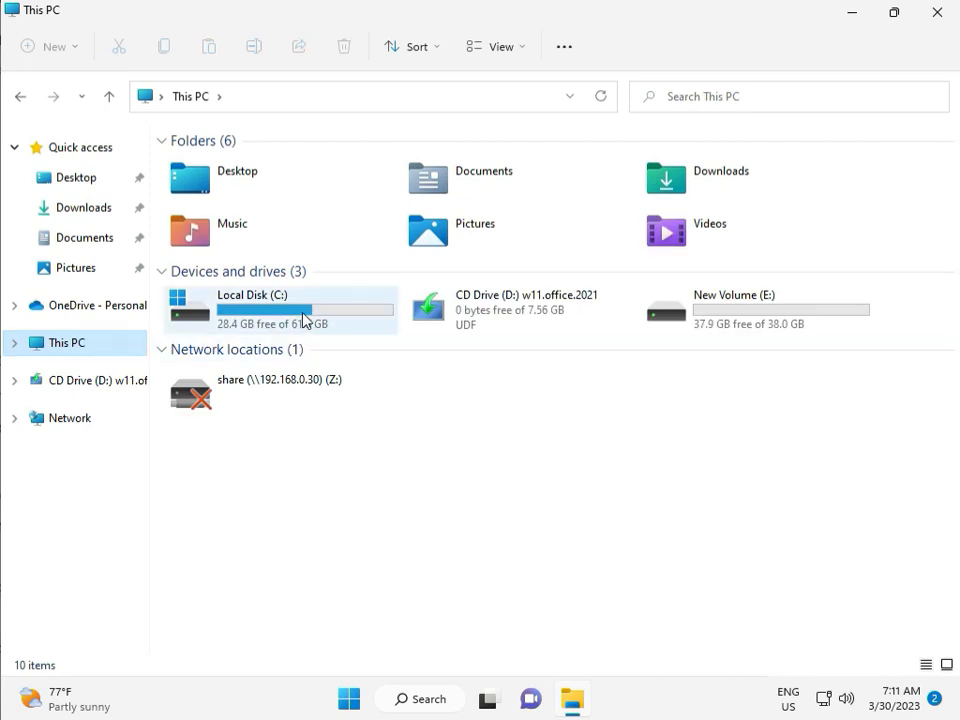
double_click(304, 316)
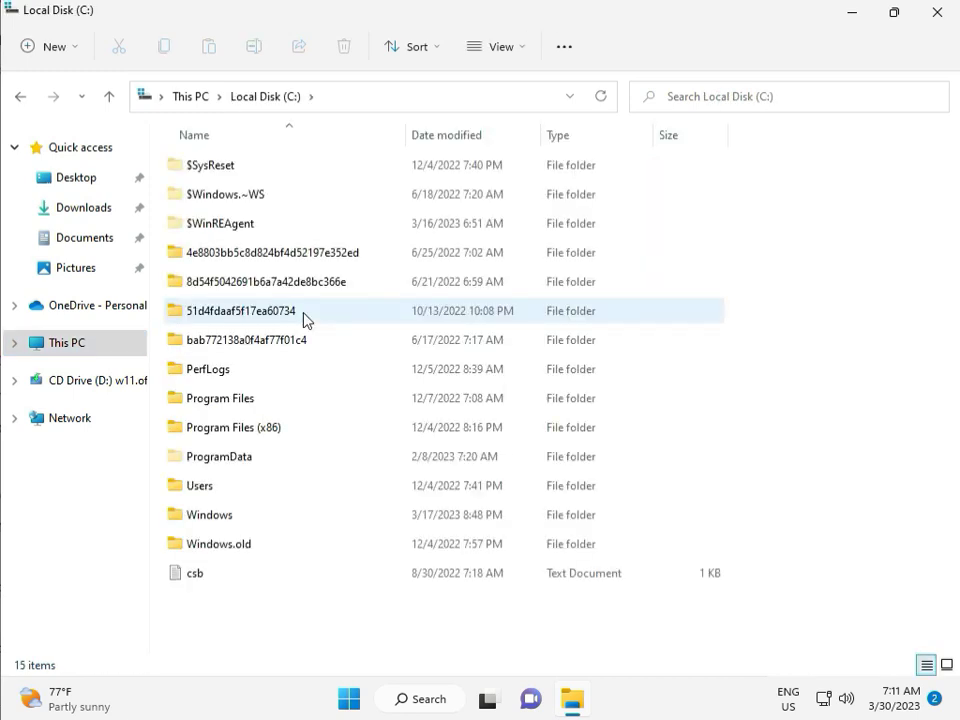
left_click(248, 518)
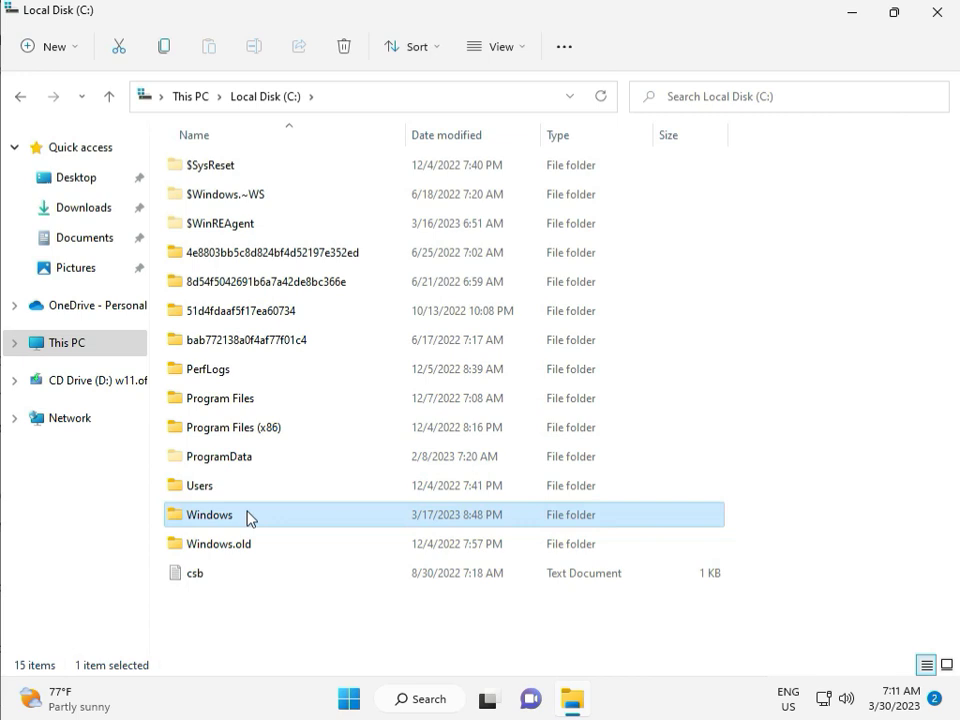
double_click(248, 516)
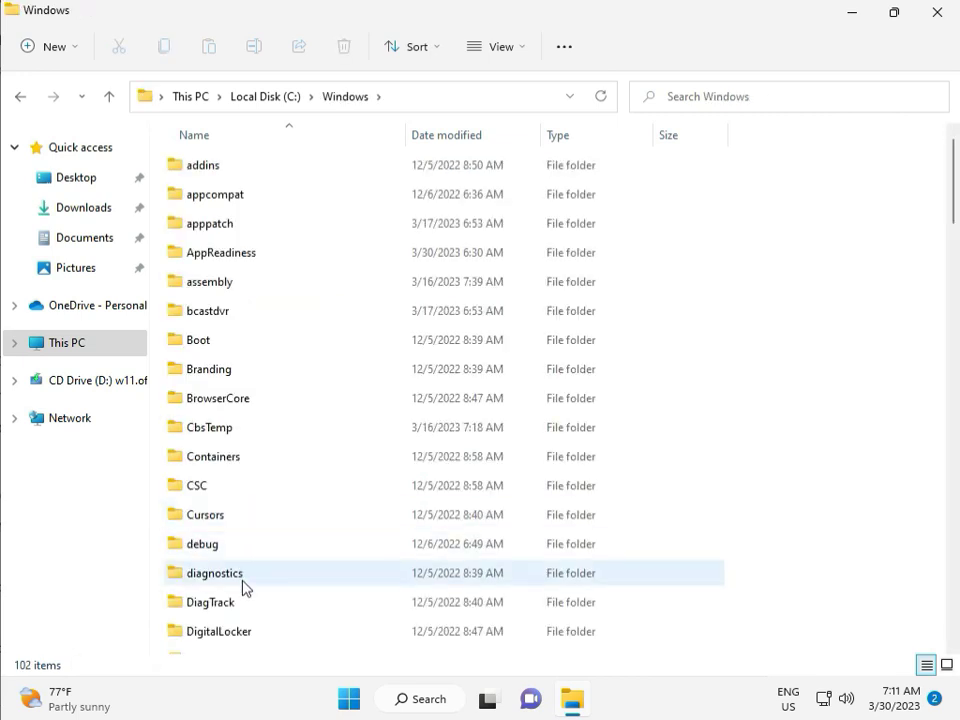
- Scroll down to the SoftwareDistribution folder and open it
scroll(311, 598, "down", 4)
scroll(349, 570, "down", 4)
scroll(349, 570, "down", 3)
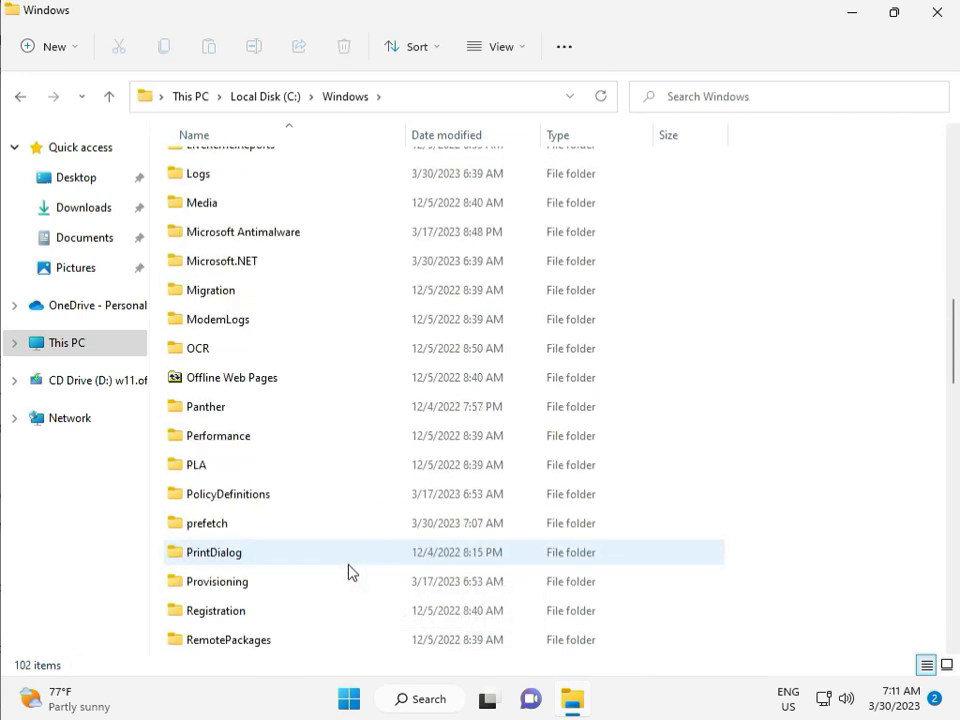
scroll(349, 571, "down", 4)
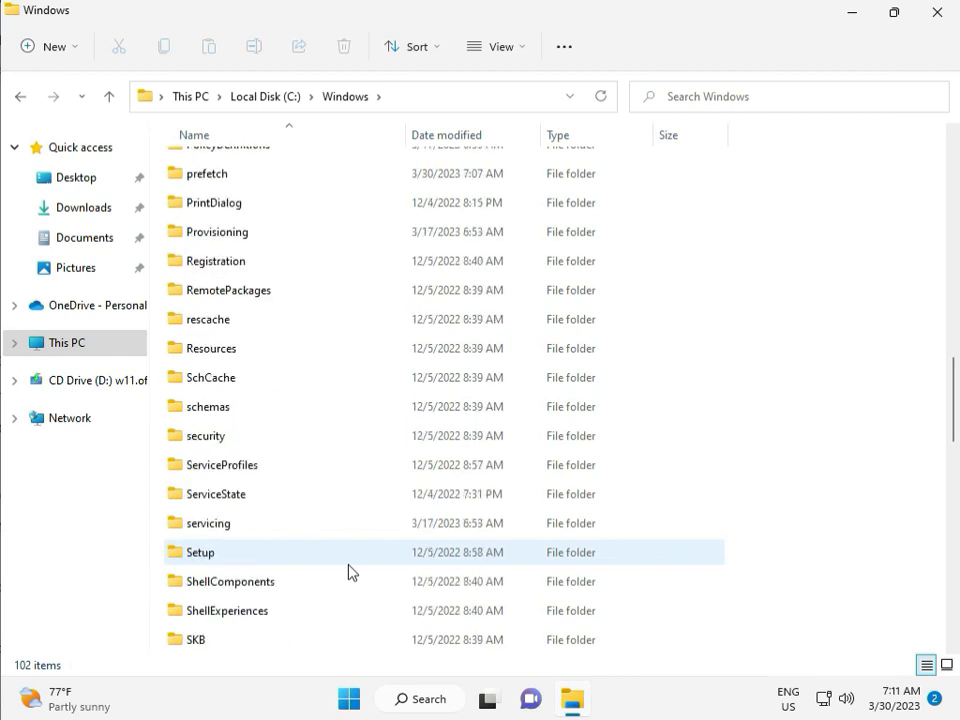
scroll(343, 567, "down", 1)
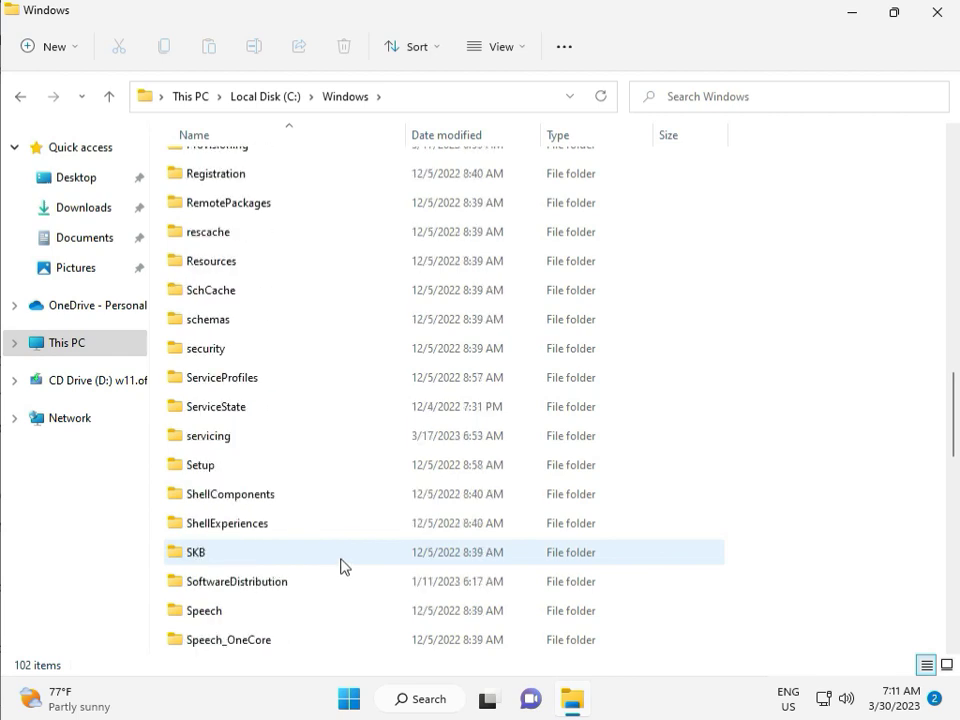
scroll(339, 566, "down", 1)
left_click(262, 496)
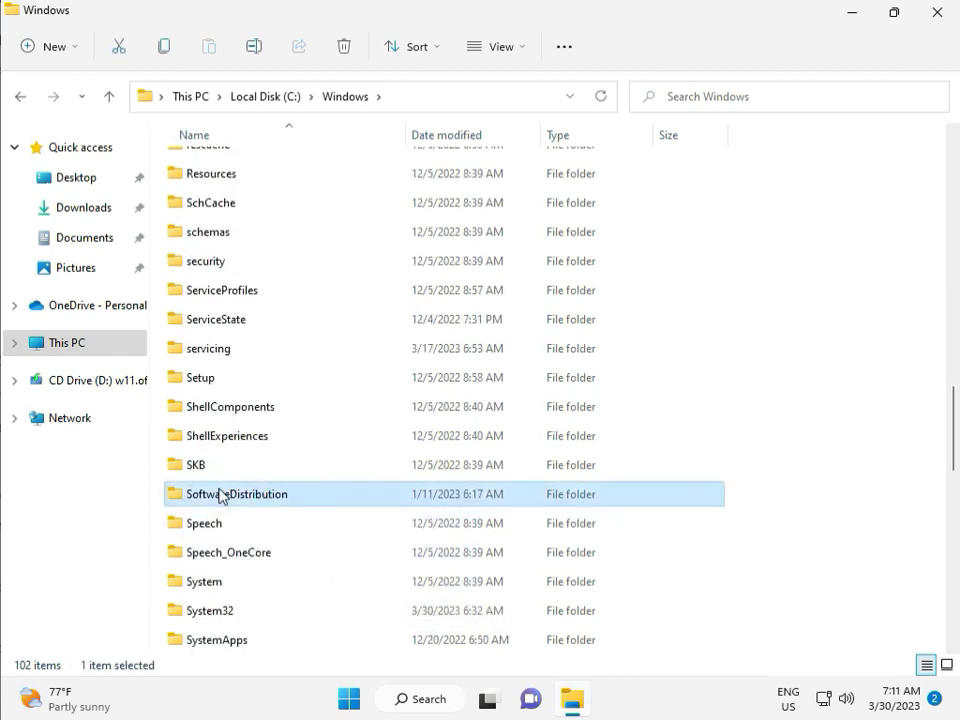
double_click(249, 499)
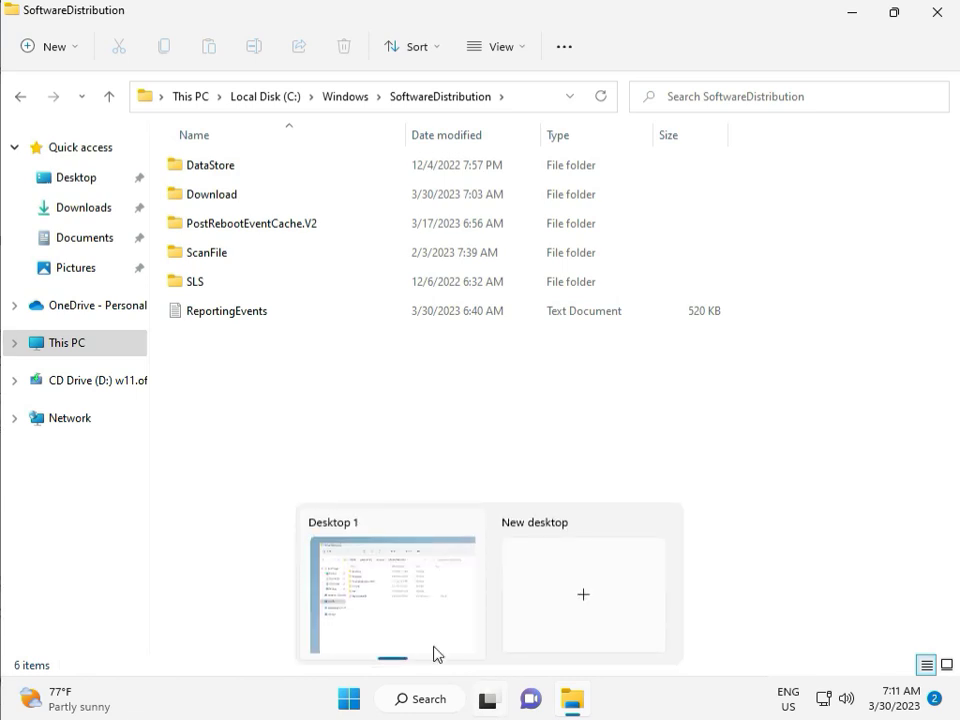
- Delete all twelve items in SoftwareDistribution\Download with admin approval, then close Explorer
double_click(240, 197)
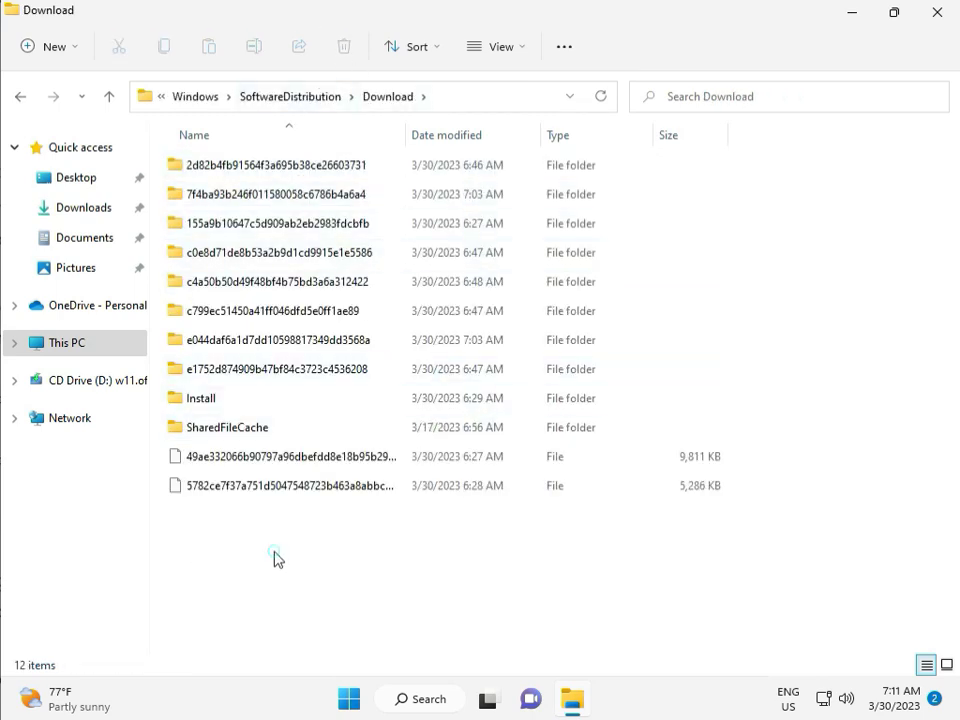
left_click_drag(275, 551, 285, 170)
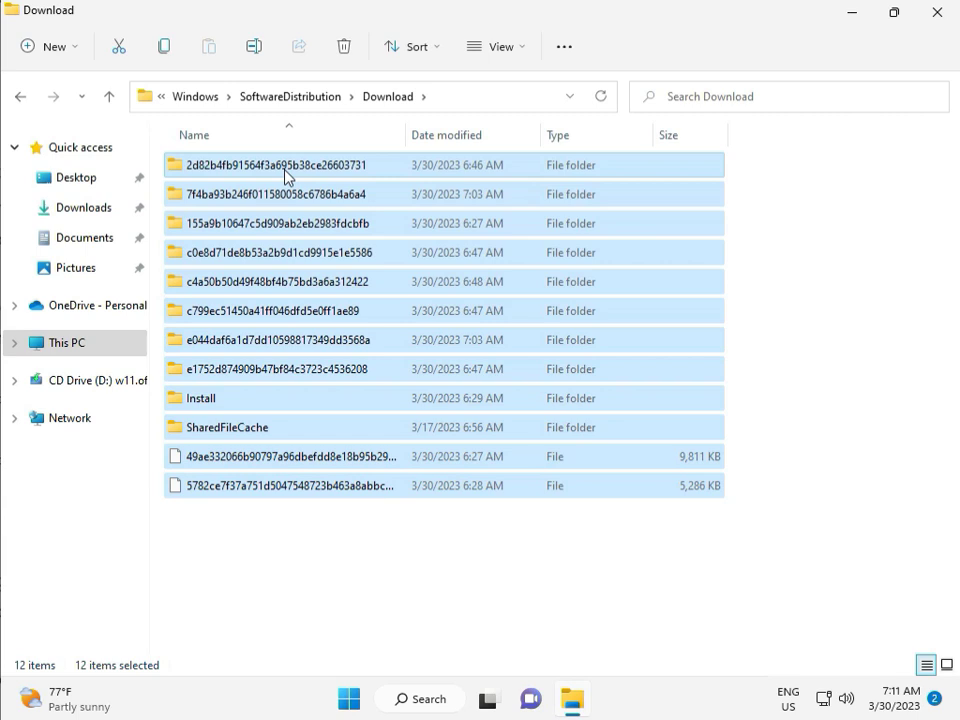
key("Delete")
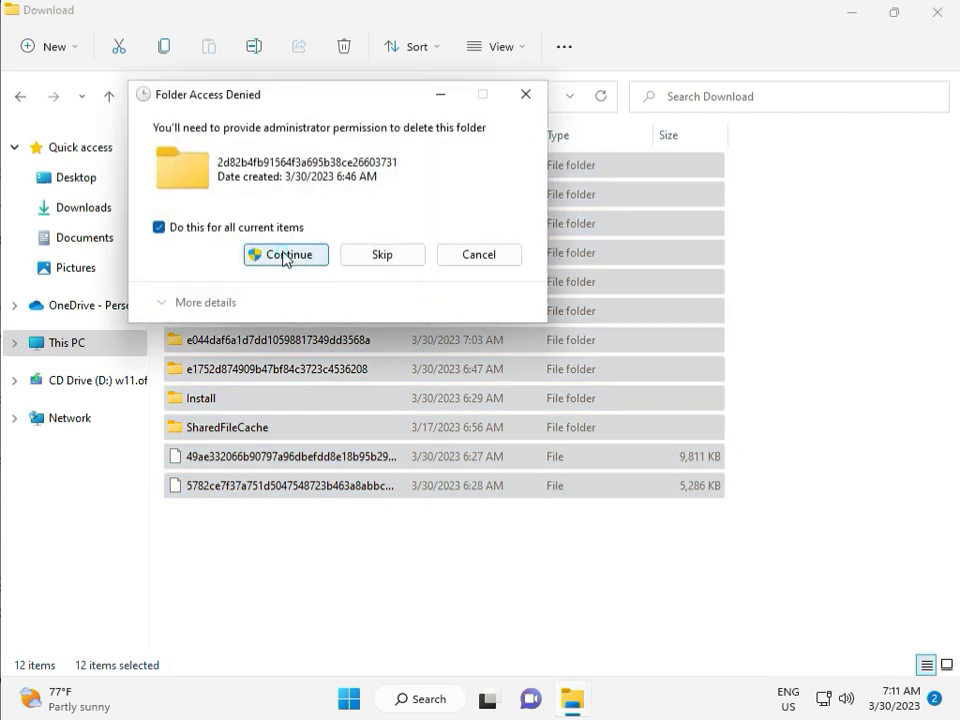
left_click(285, 256)
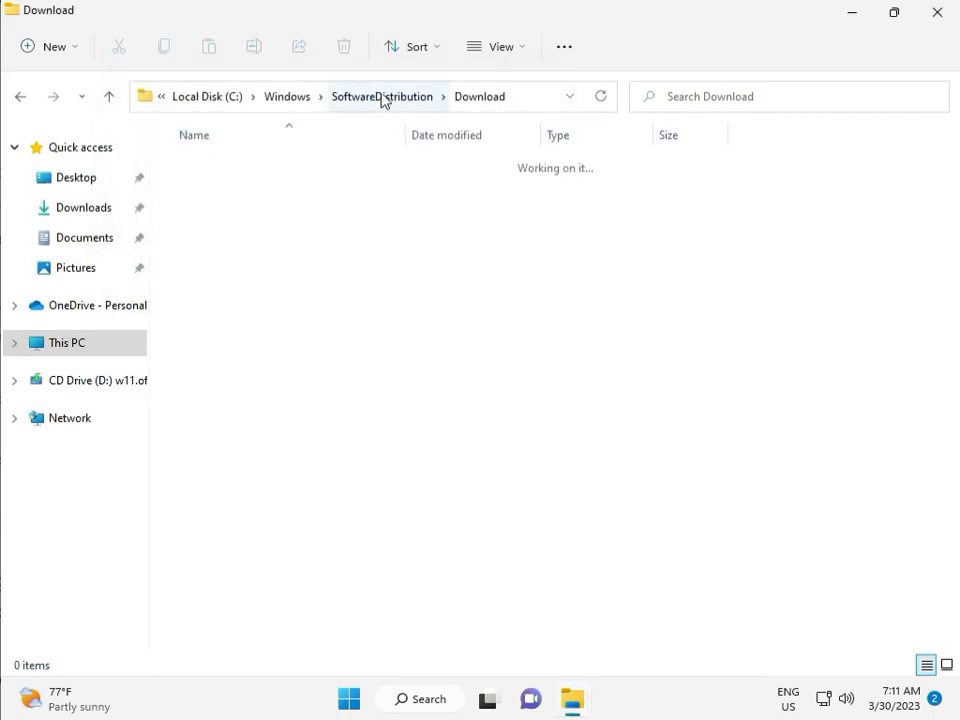
left_click(381, 96)
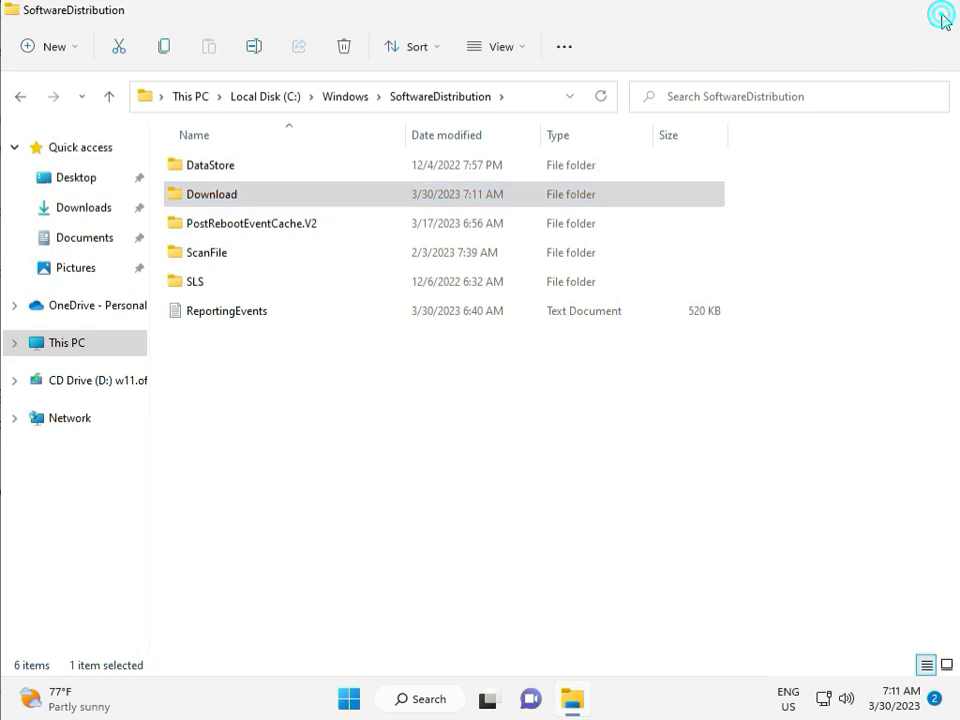
left_click(936, 14)
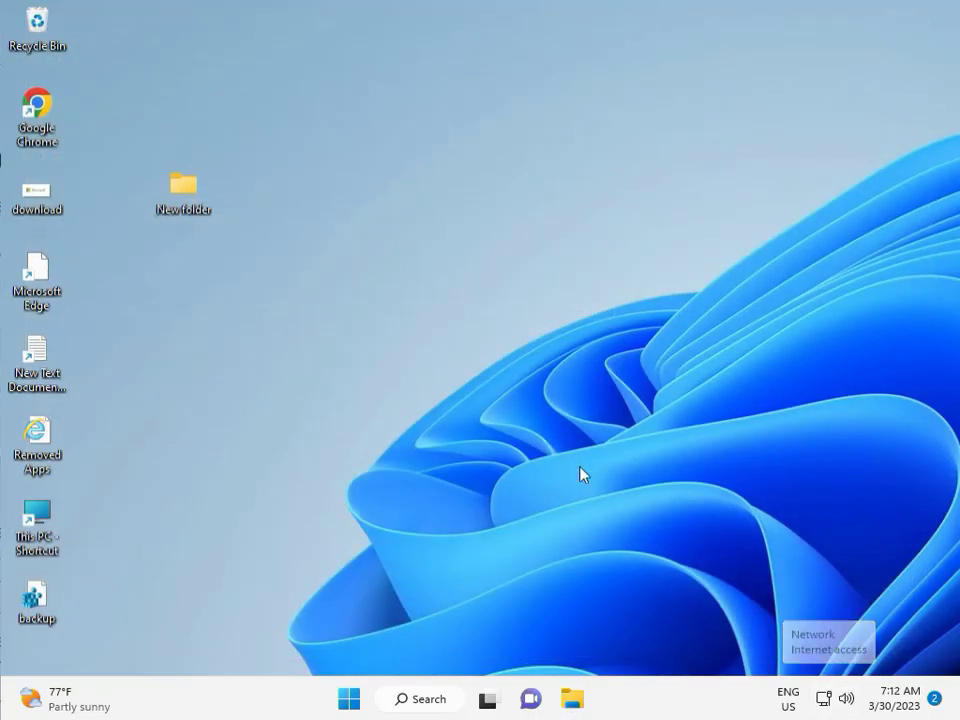
- Open the Services console from the Run box and restart the Windows Update service
left_click(551, 402)
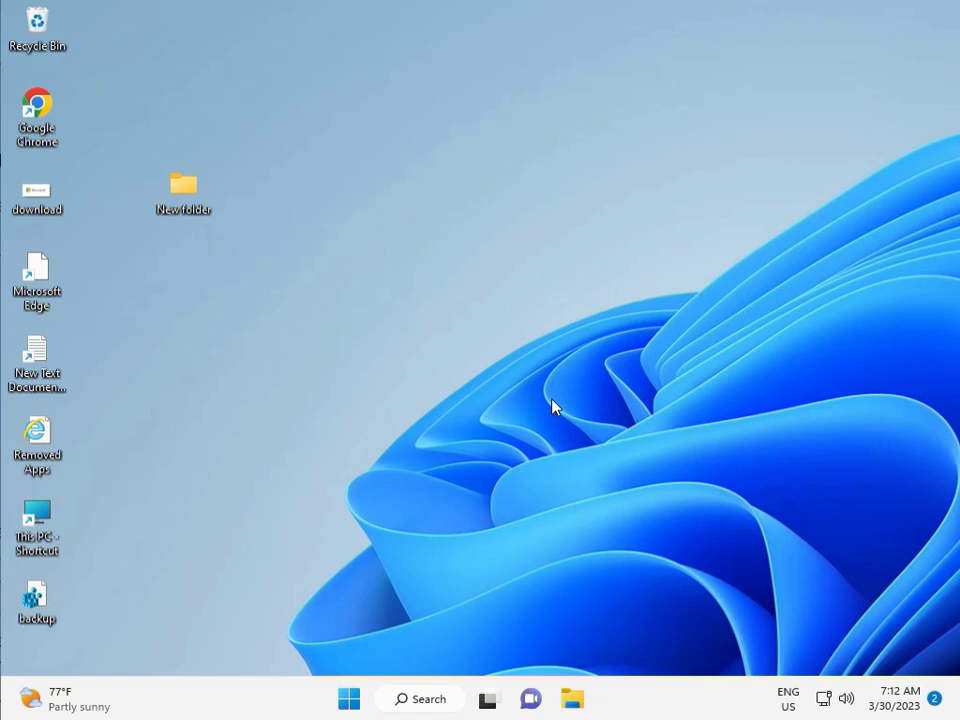
key("super+r")
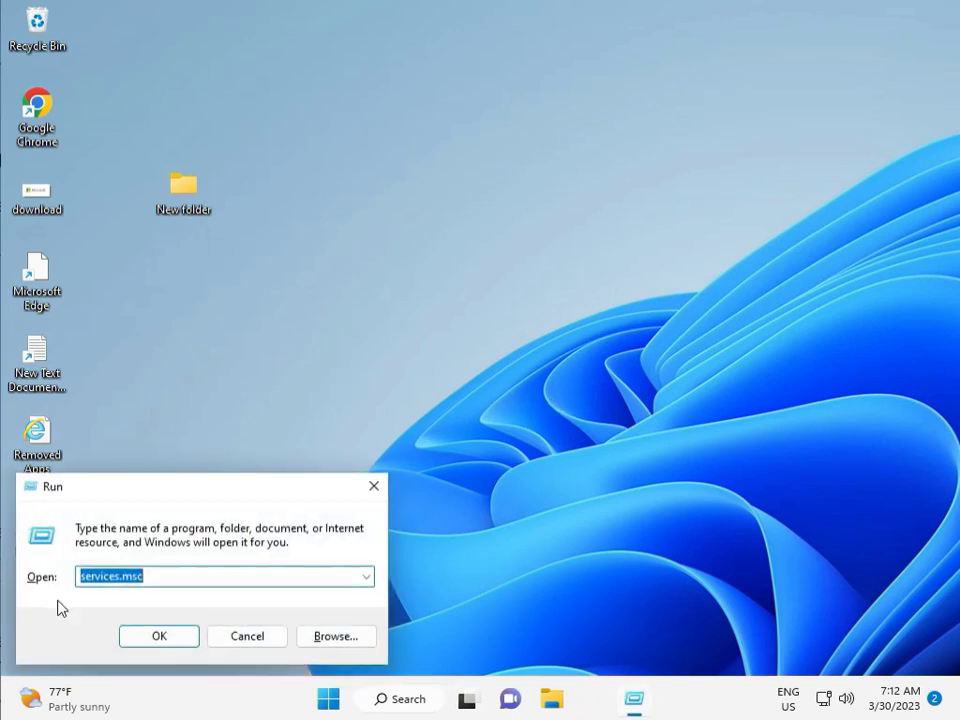
left_click(157, 636)
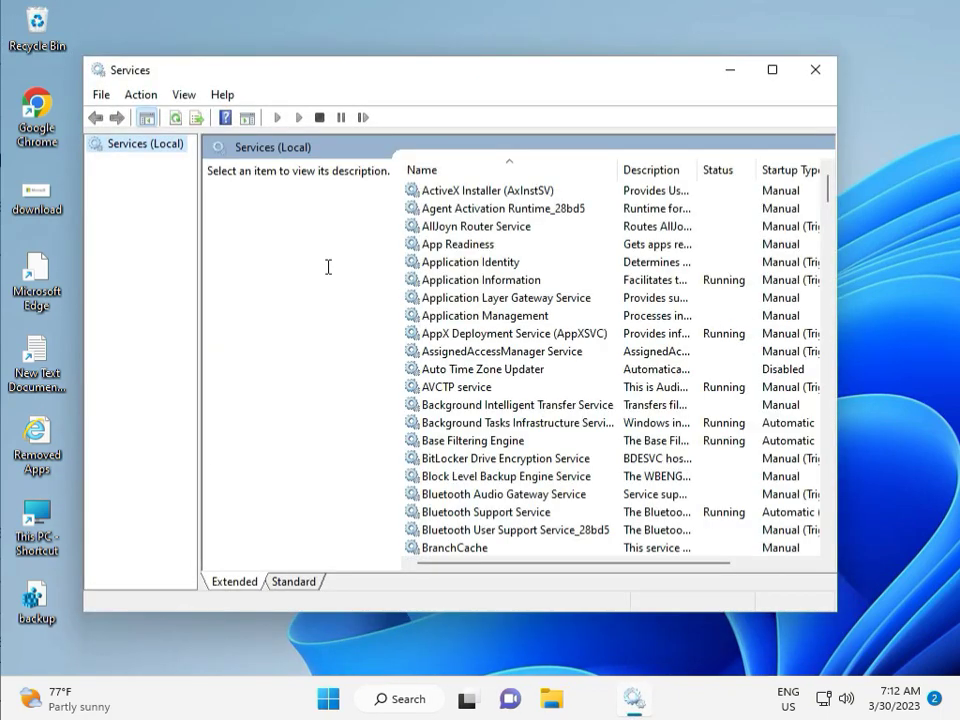
left_click(530, 297)
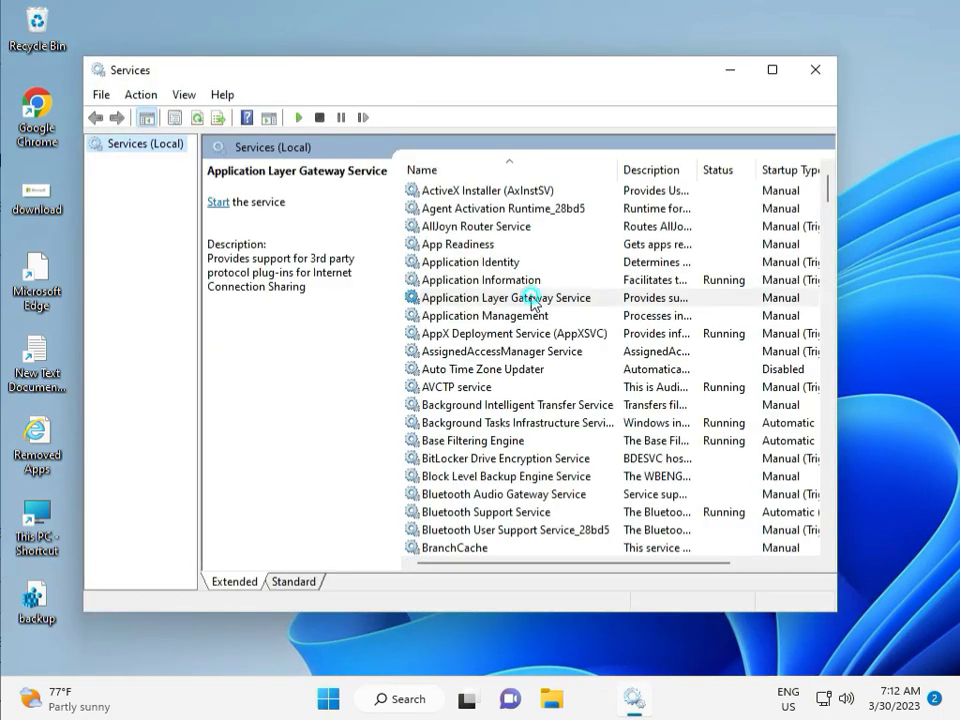
key("w")
scroll(500, 400, "down", 3)
scroll(494, 456, "down", 2)
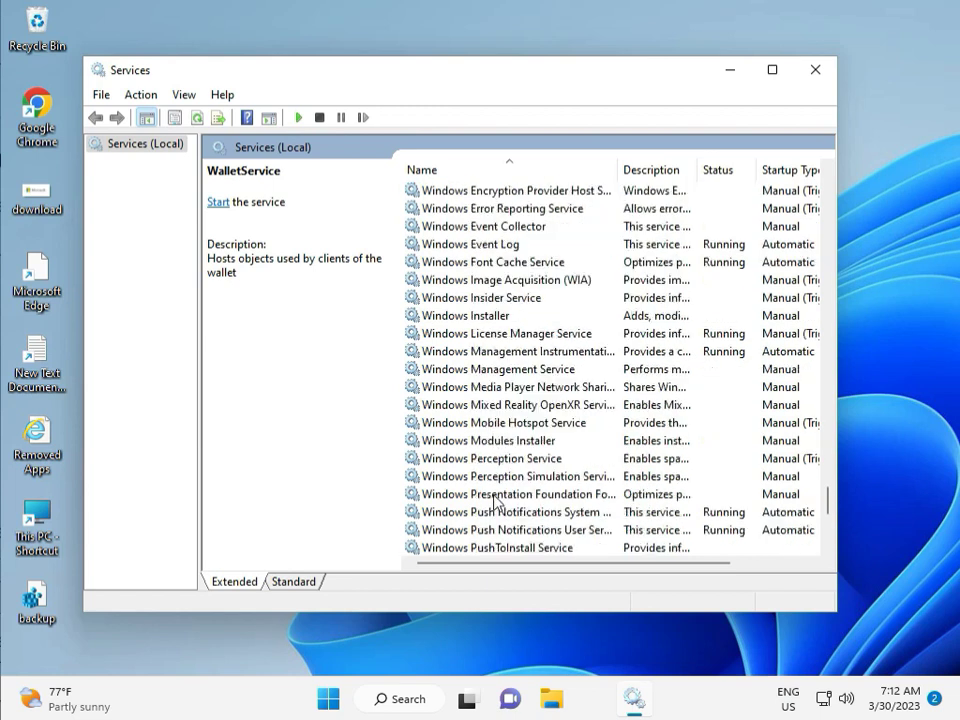
scroll(494, 498, "down", 5)
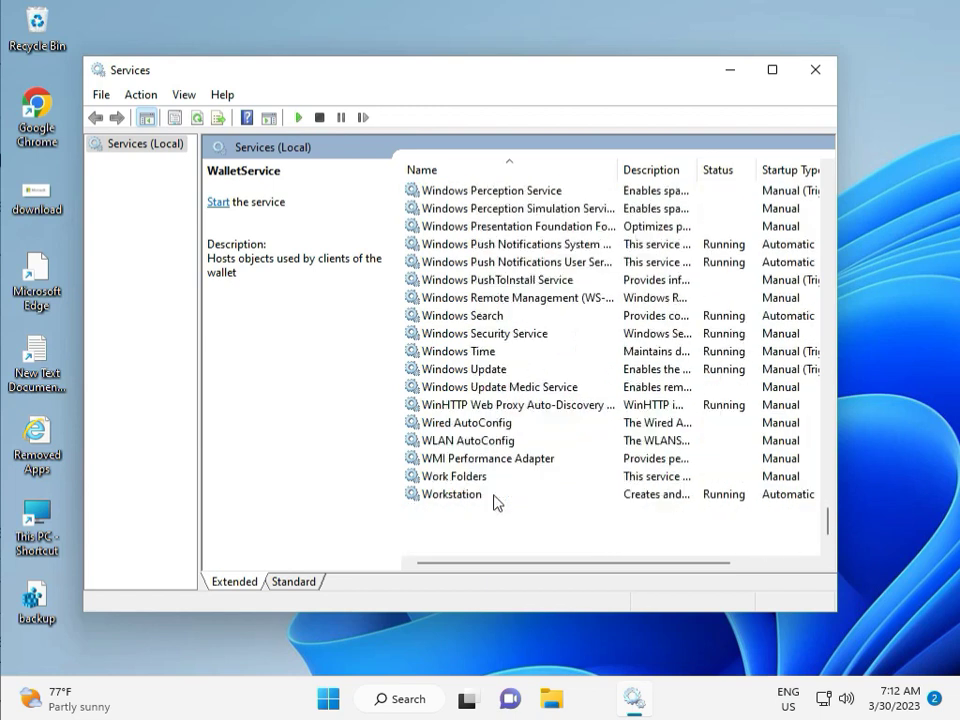
left_click(497, 368)
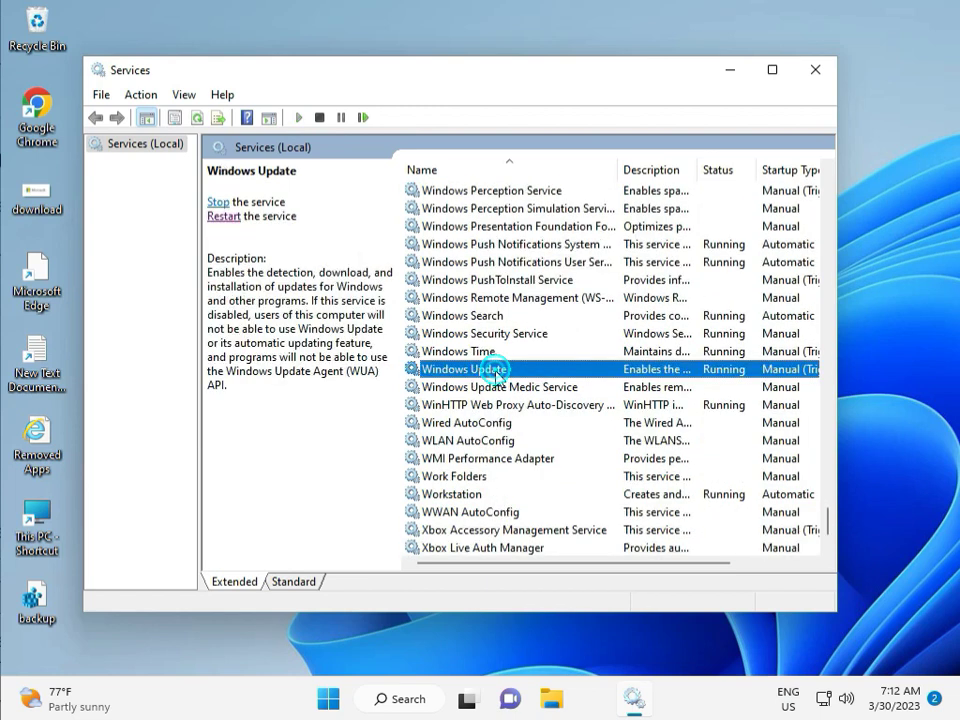
left_click(230, 222)
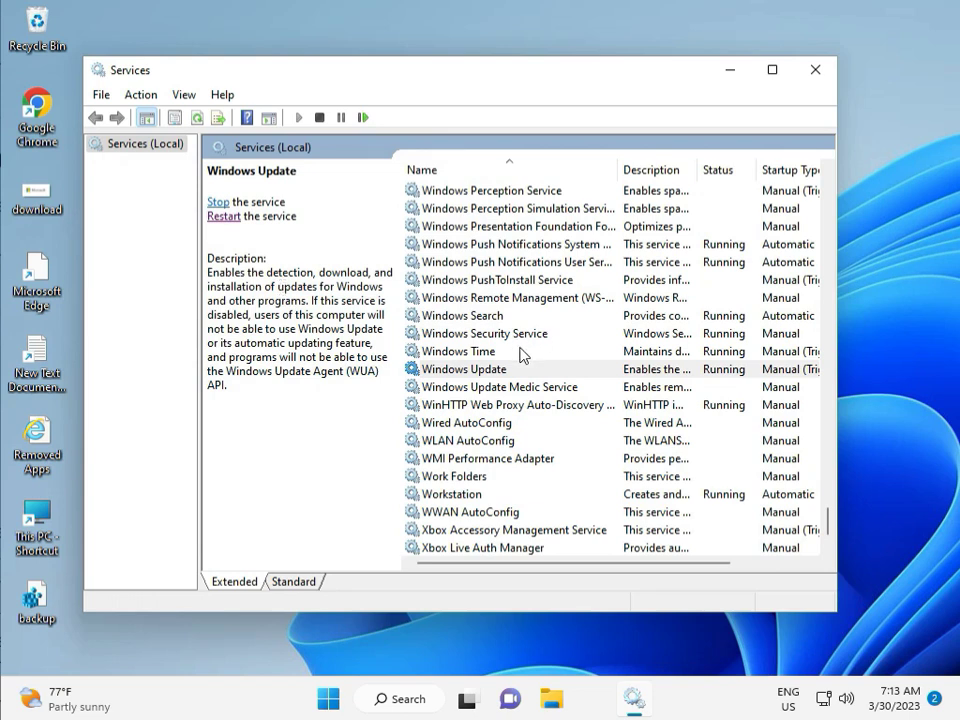
- Set Windows Update's startup type to Automatic, apply it, and close Services
double_click(489, 370)
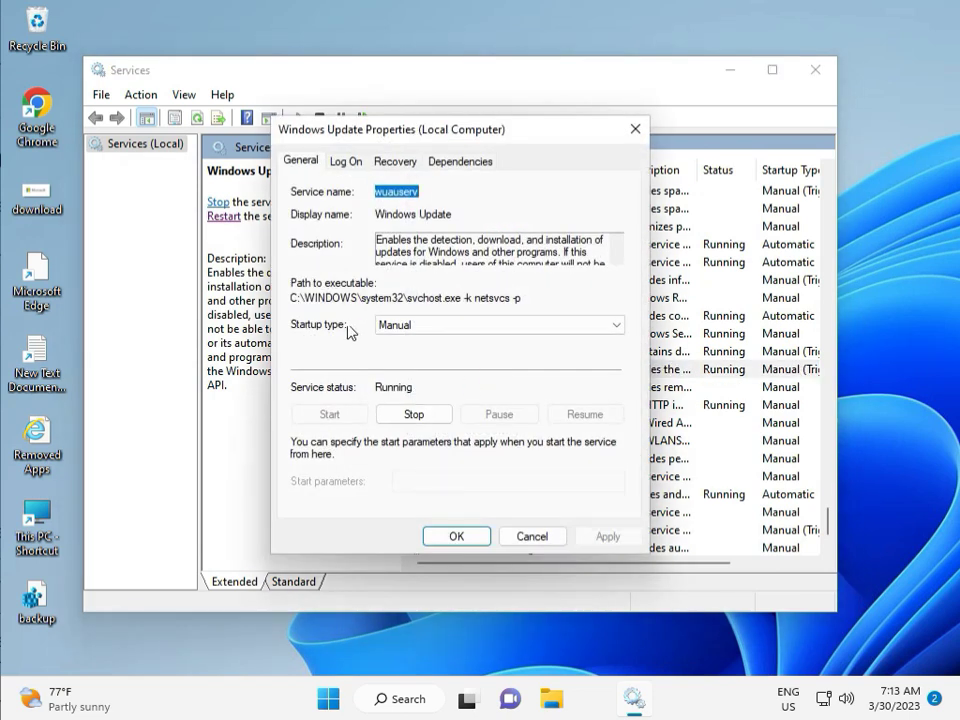
left_click(408, 325)
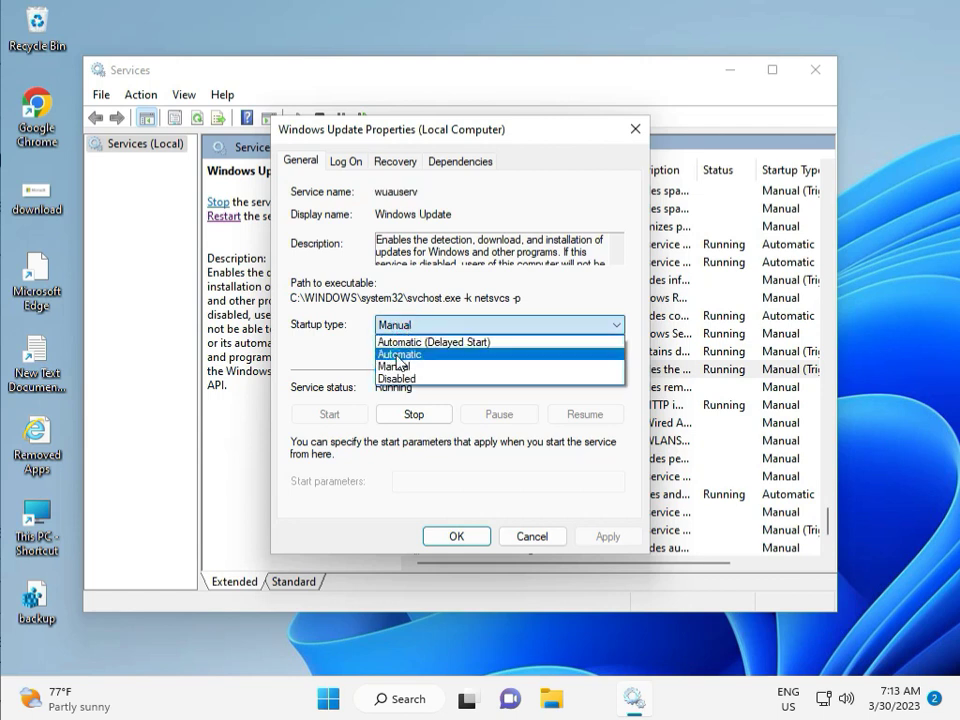
left_click(398, 358)
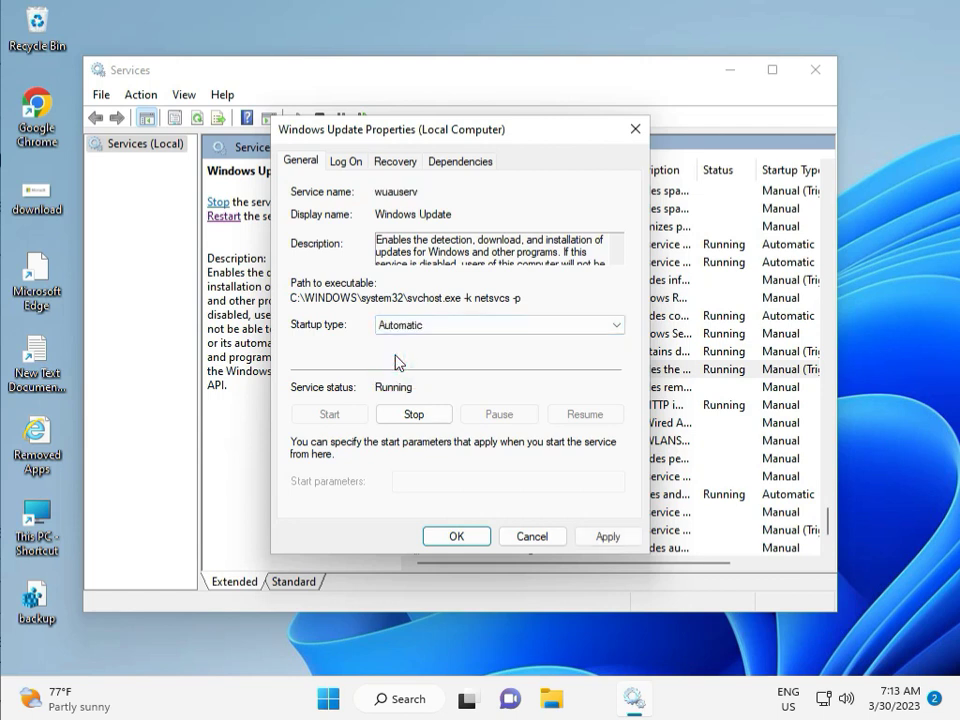
left_click(608, 537)
left_click(455, 537)
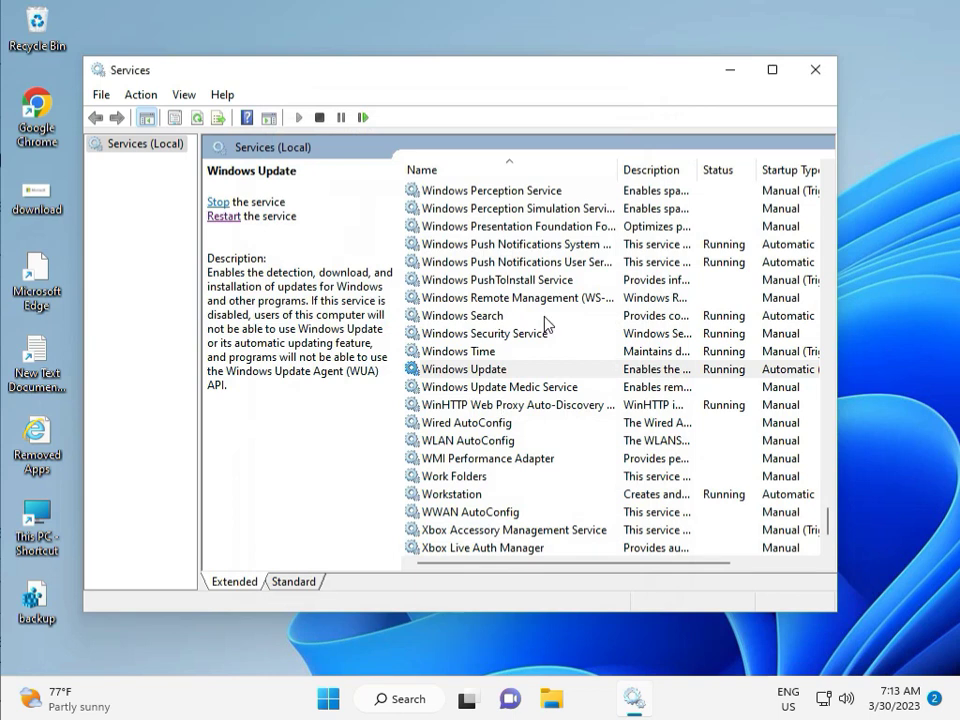
left_click(815, 70)
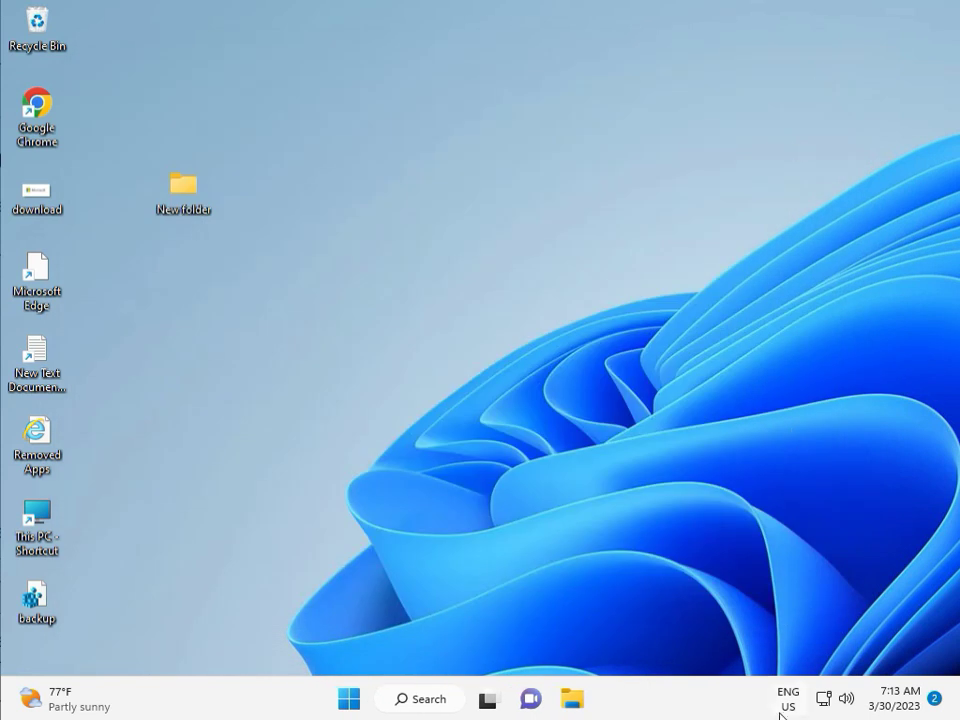
- Launch Registry Editor from the Run box and approve the elevation prompt
left_click(536, 506)
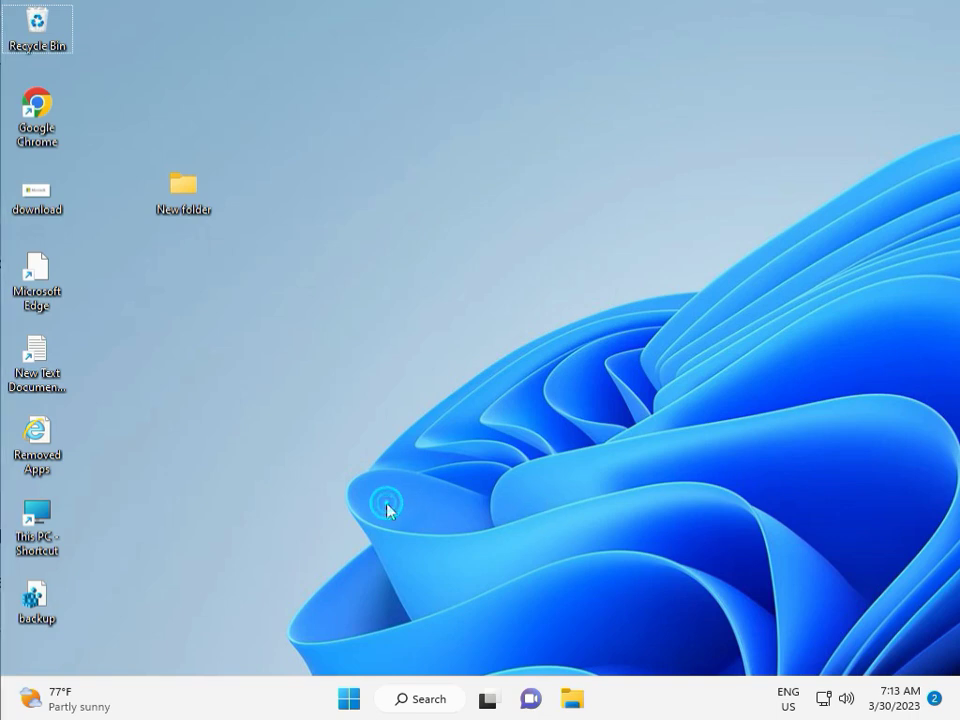
key("super+r")
type("r")
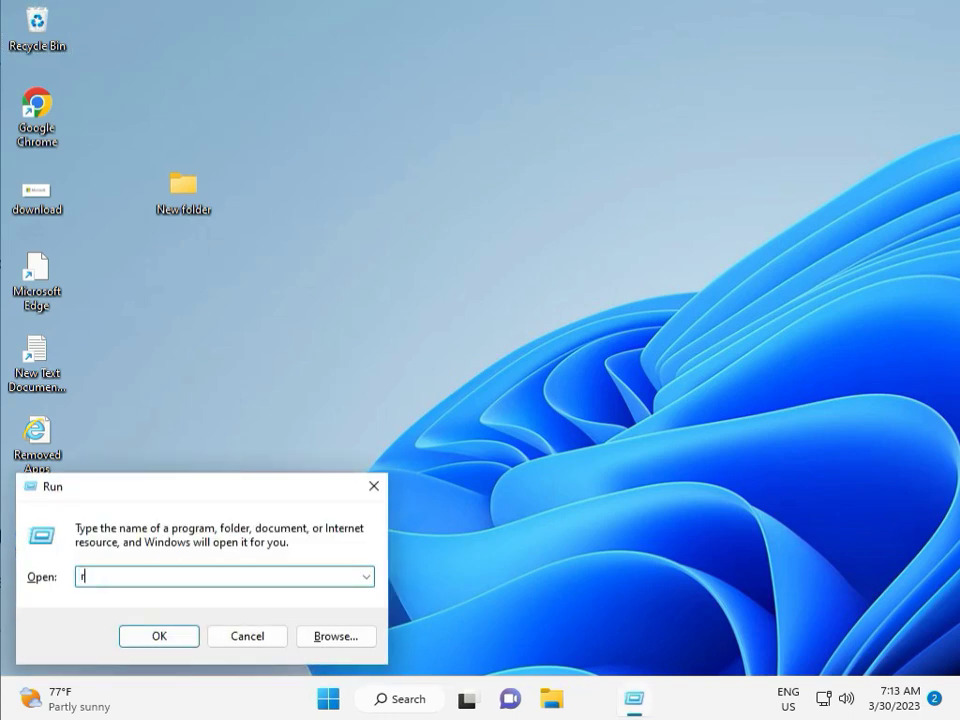
type("gew")
type("t")
key("Return")
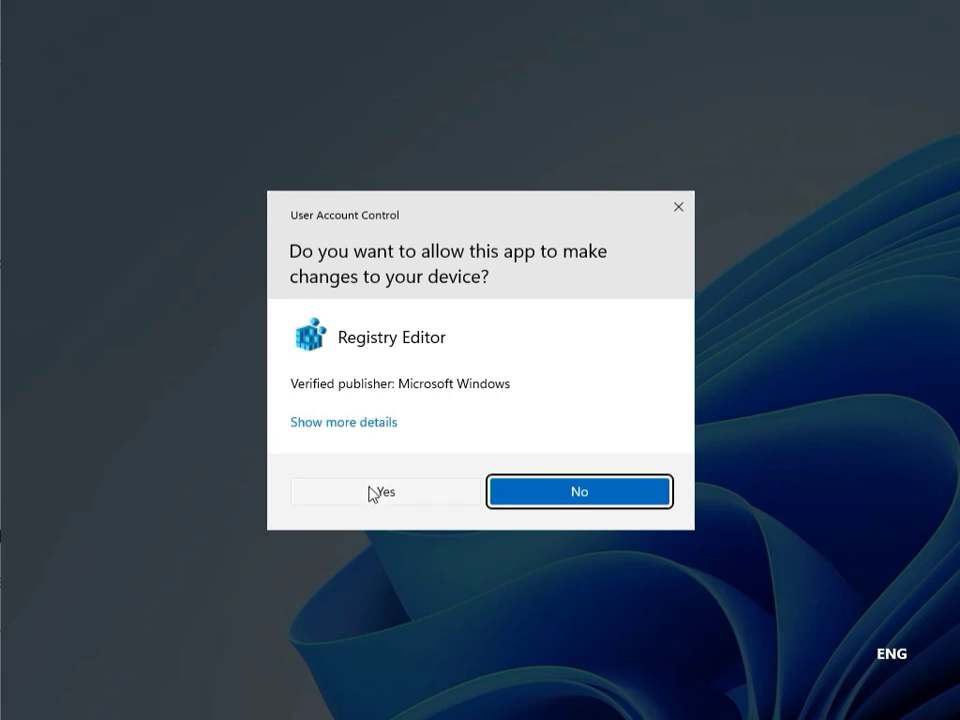
left_click(373, 492)
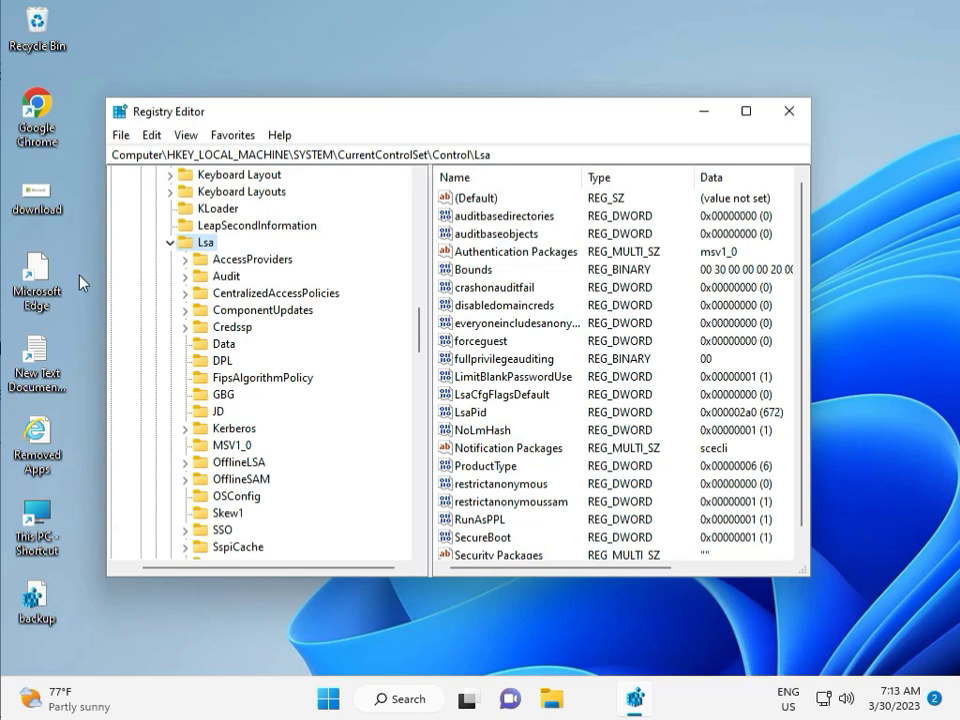
- Collapse the expanded Lsa and SYSTEM keys under HKEY_LOCAL_MACHINE
left_click(170, 242)
scroll(172, 250, "up", 5)
scroll(175, 270, "up", 12)
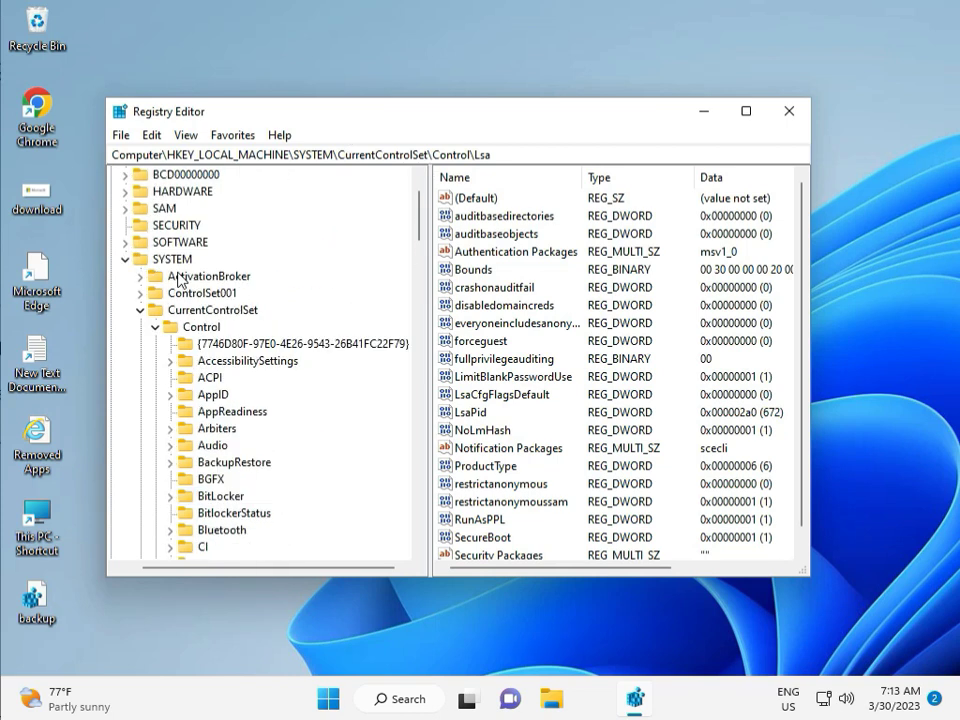
scroll(176, 280, "up", 1)
left_click(123, 327)
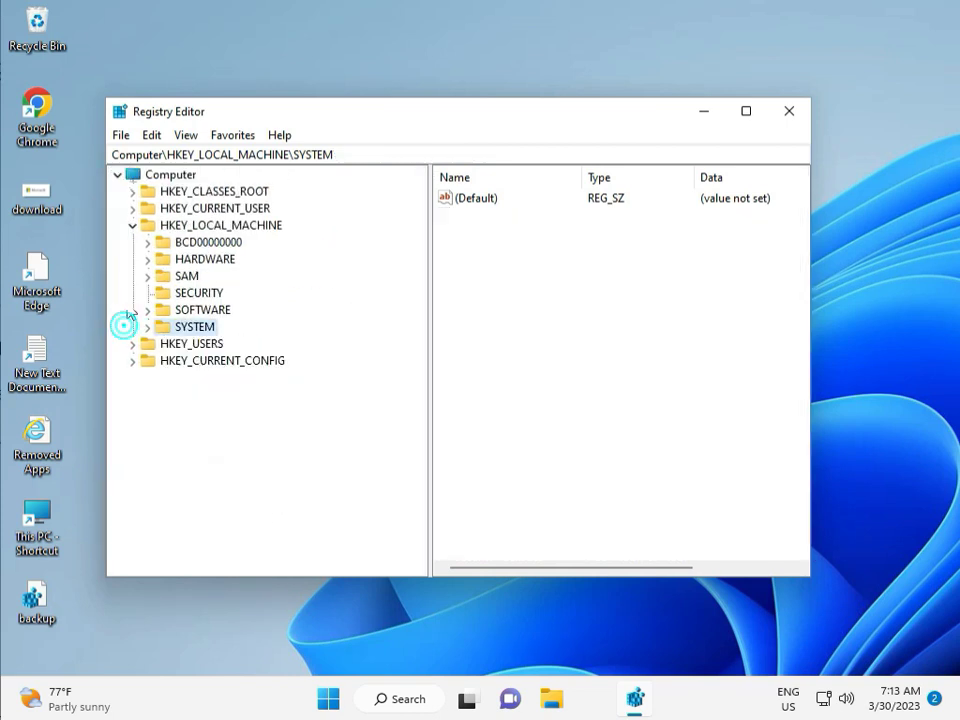
- Expand HKEY_LOCAL_MACHINE\SOFTWARE\Policies\Microsoft\Windows, review its subkeys, then close Registry Editor
left_click(135, 225)
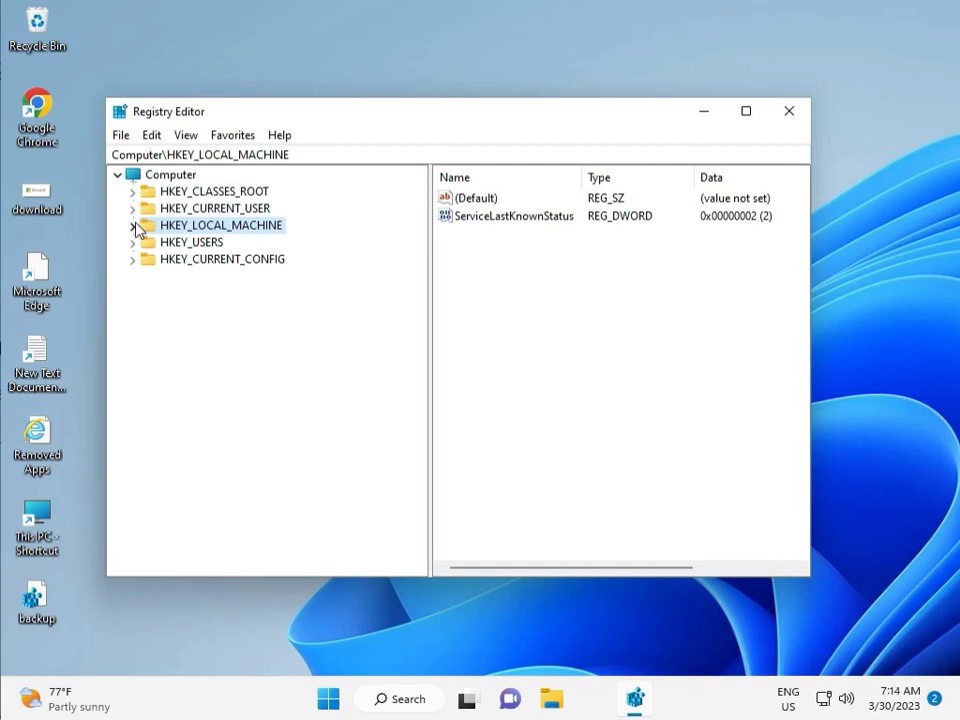
left_click(134, 226)
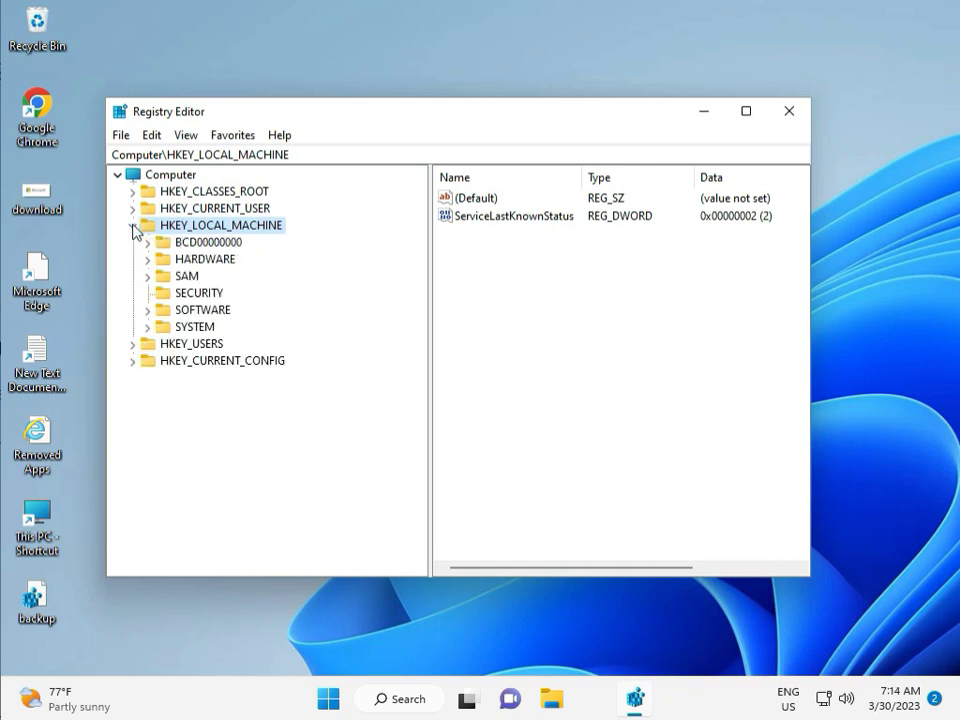
left_click(148, 311)
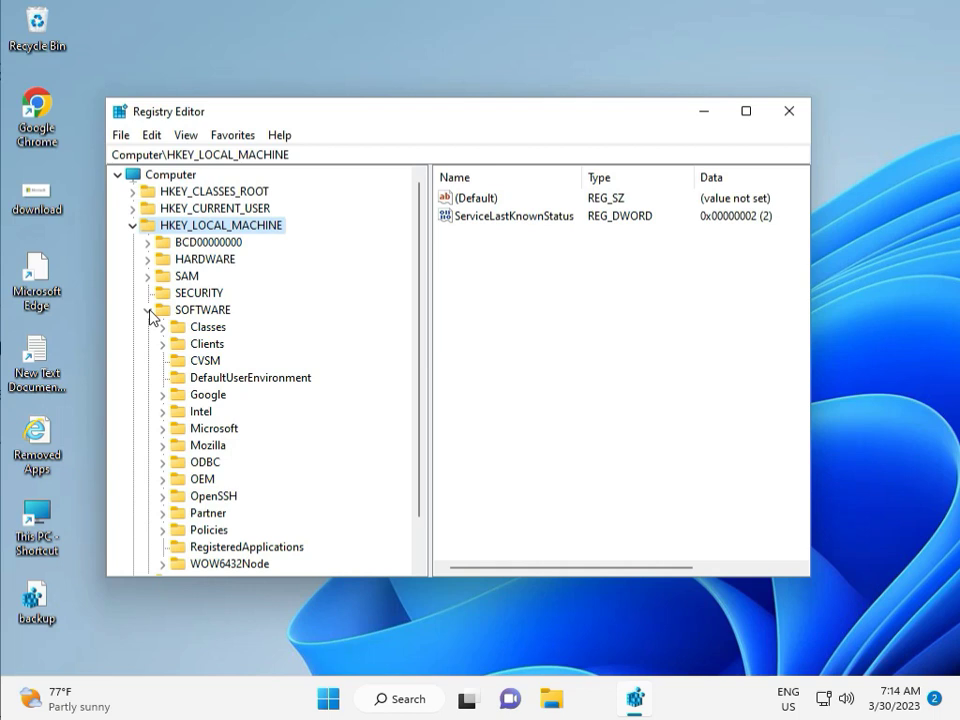
scroll(191, 392, "down", 1)
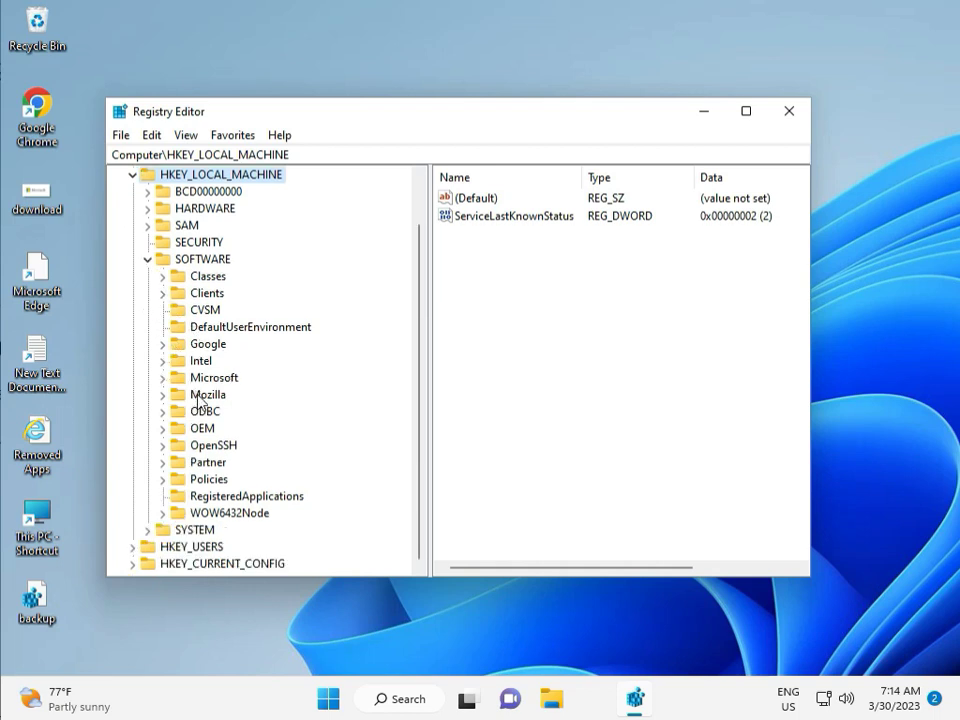
left_click(164, 479)
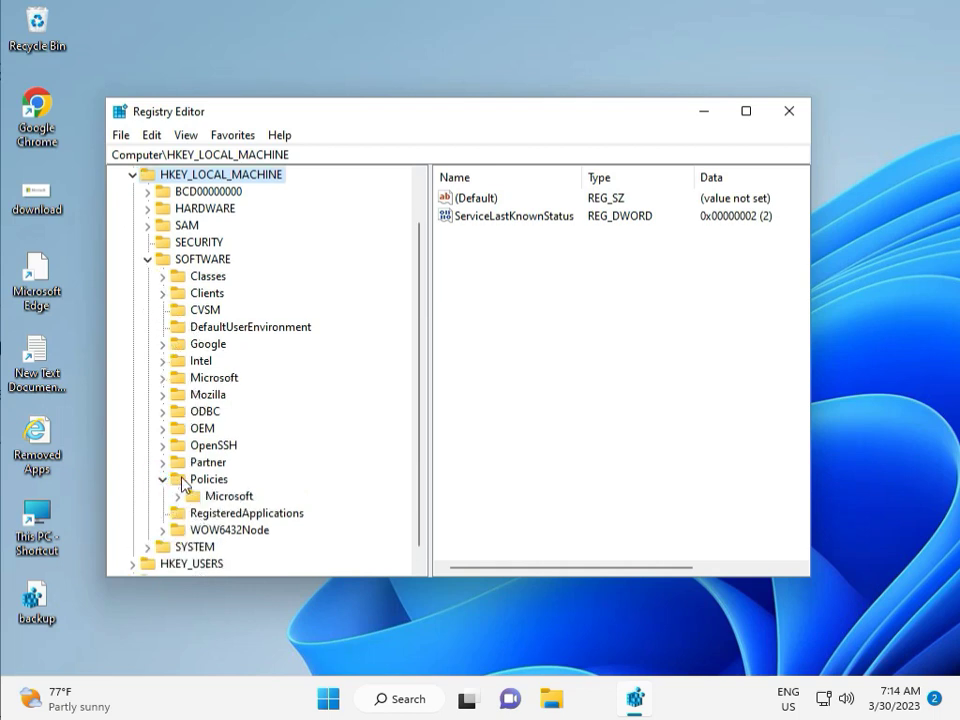
left_click(179, 497)
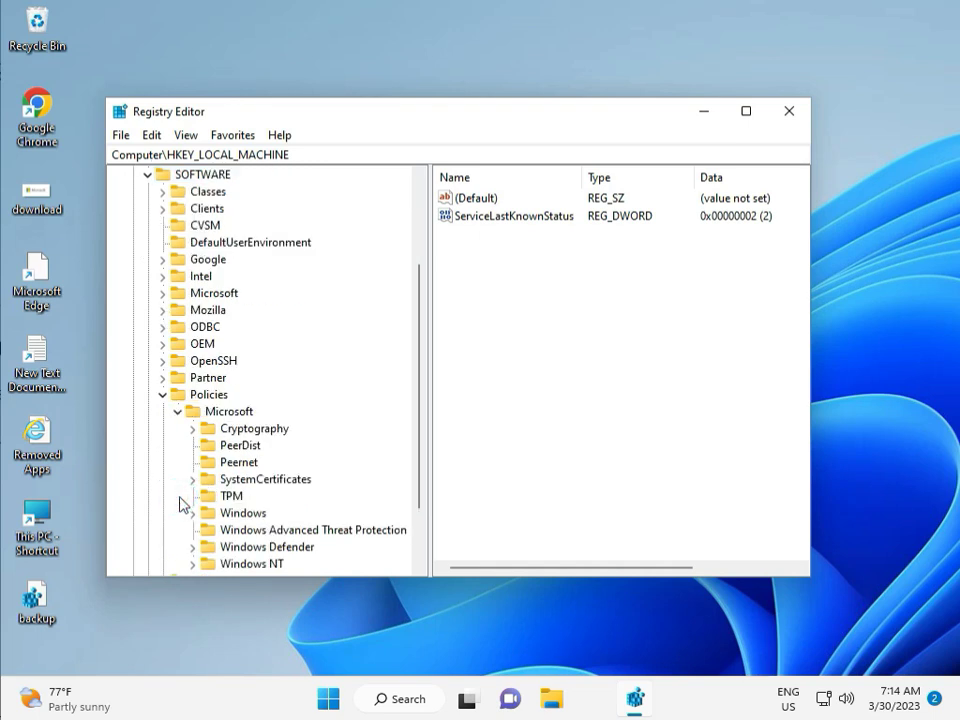
scroll(222, 493, "down", 2)
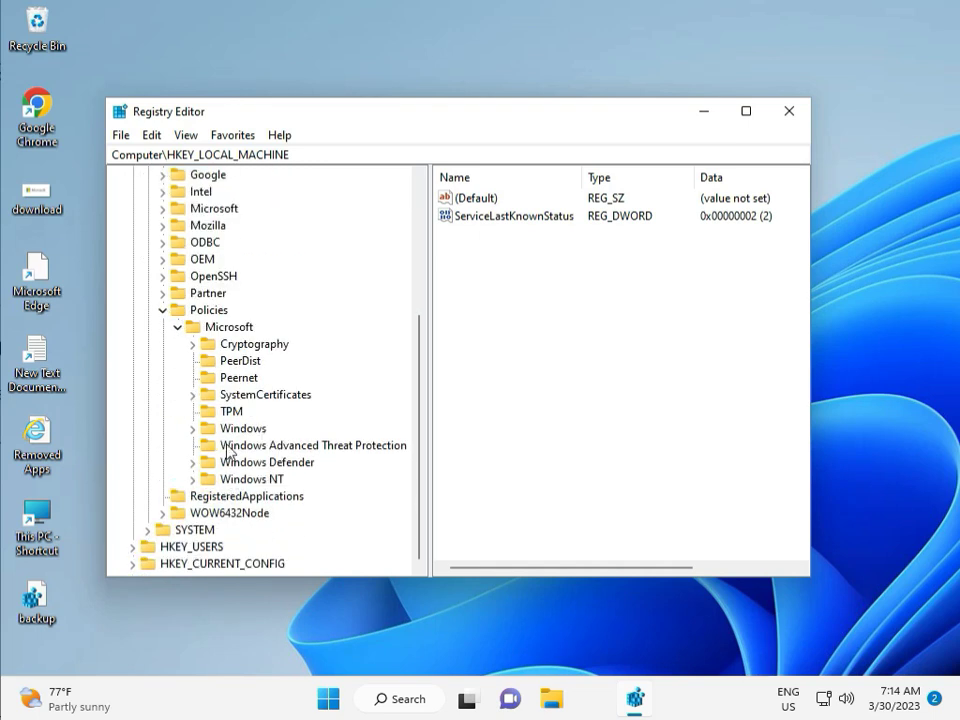
left_click(193, 428)
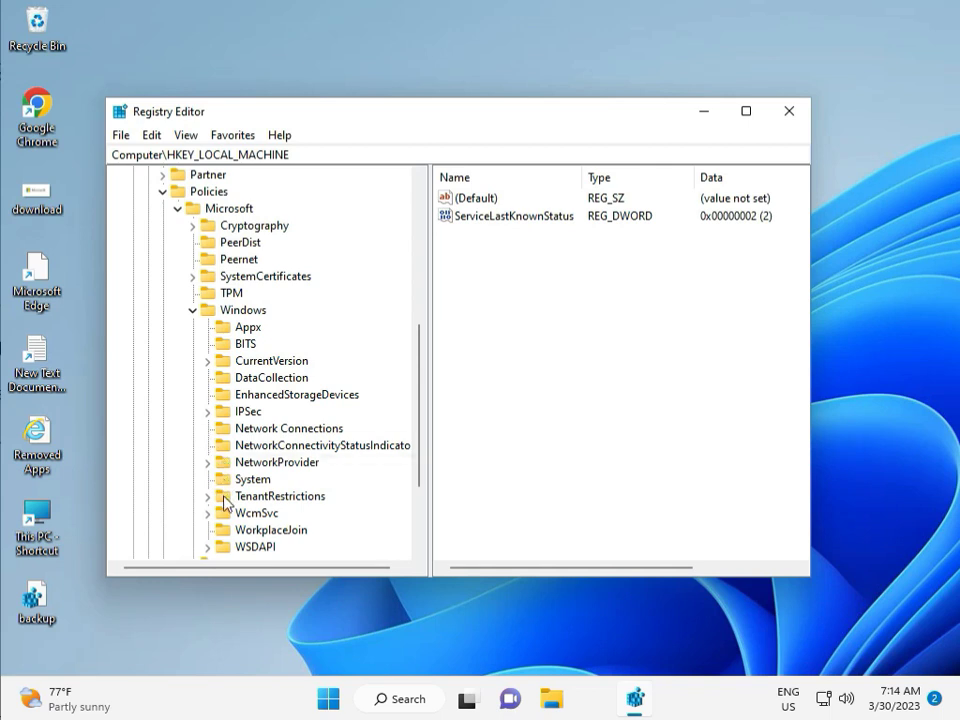
scroll(226, 537, "down", 1)
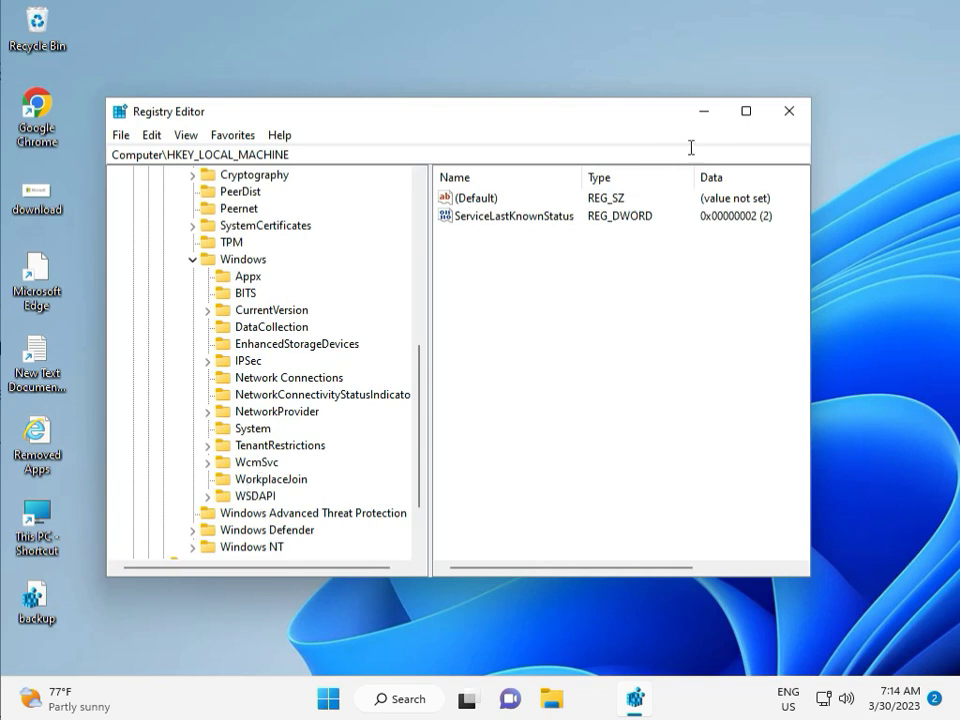
left_click(789, 111)
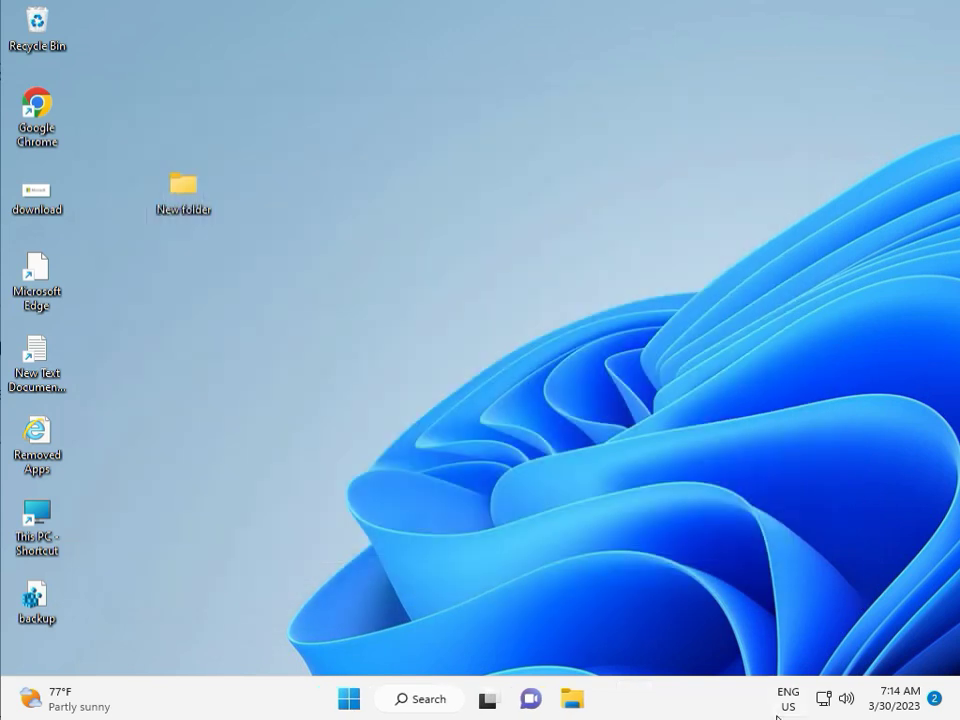
- Search Start for cmd and run Command Prompt as administrator, approving UAC
left_click(295, 445)
key("super")
type("cmd")
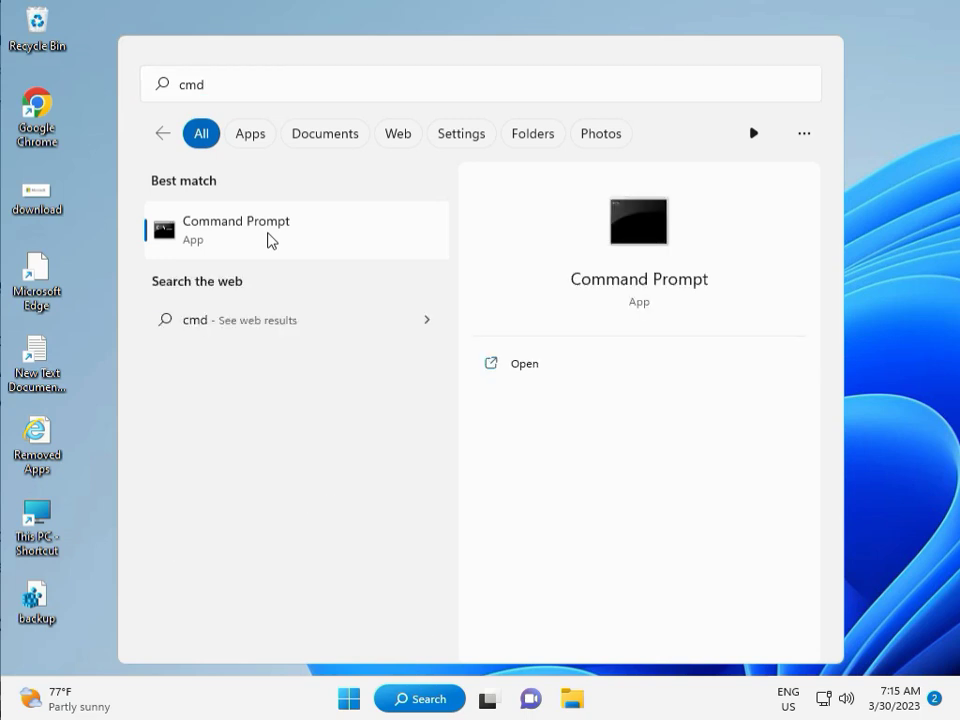
left_click(512, 397)
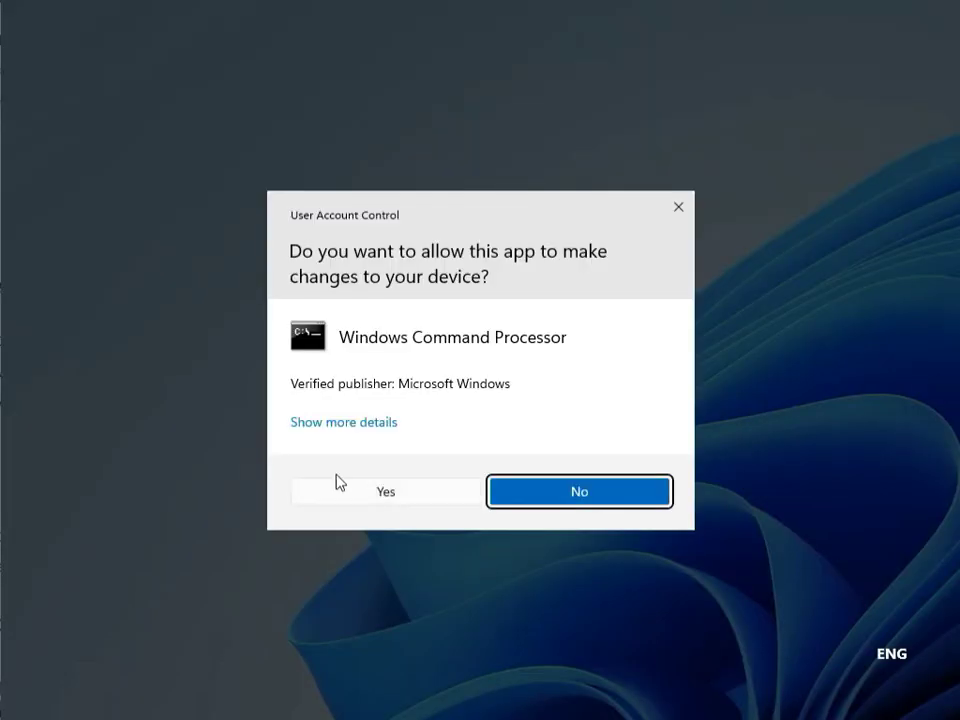
left_click(352, 489)
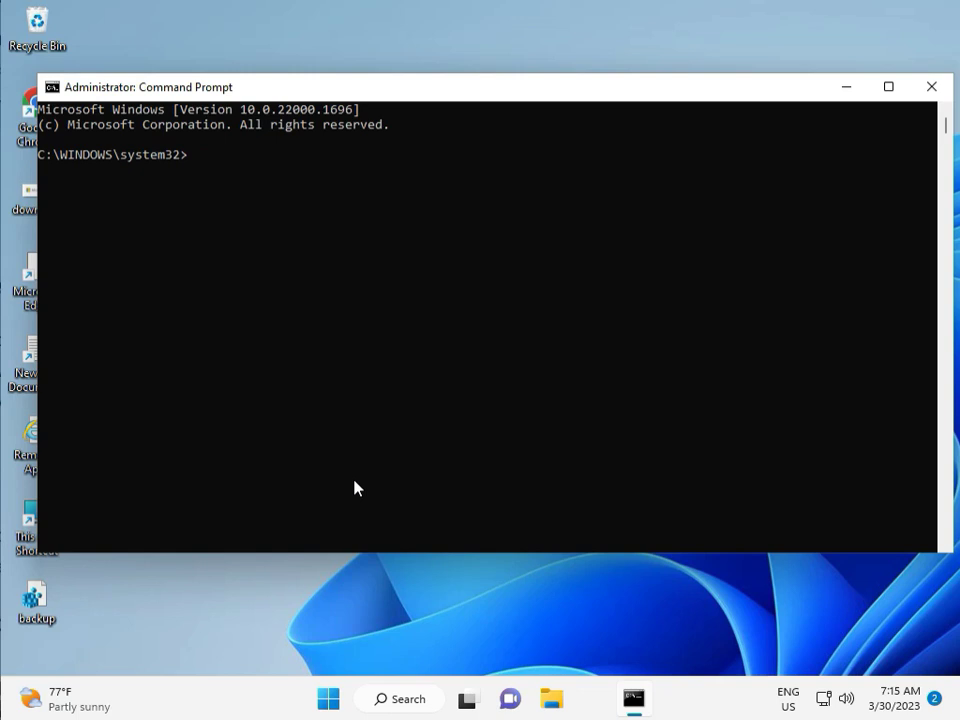
- Run chkdsk /f /r and answer y to schedule the check for next restart
type("ch")
type("kd")
type("sk")
type(" /")
type("f")
type(" /")
type("r")
key("Return")
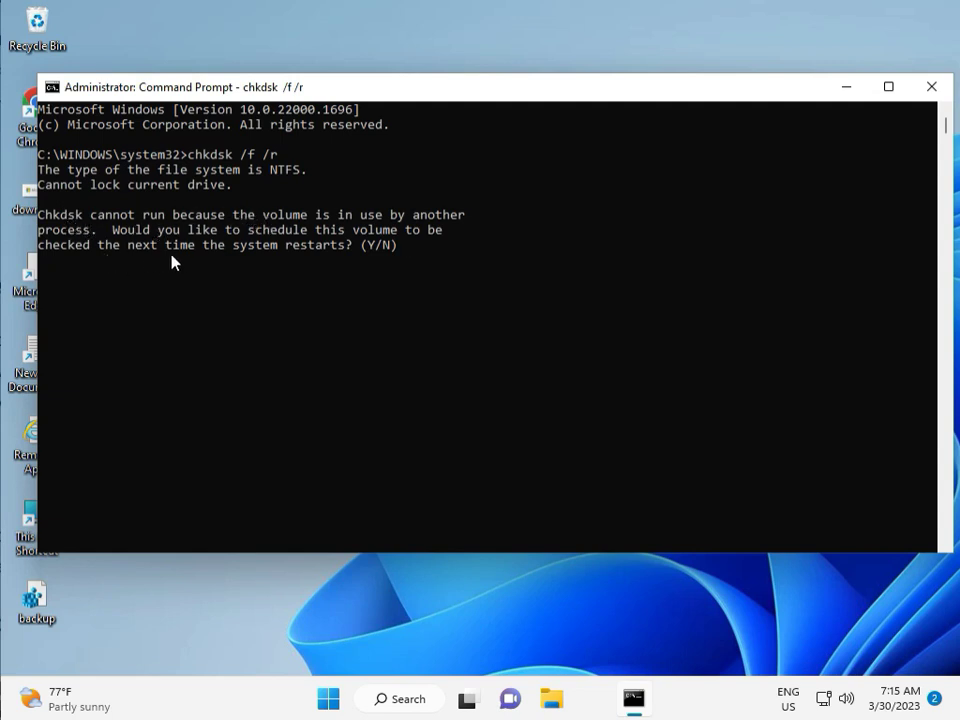
type("y")
key("Return")
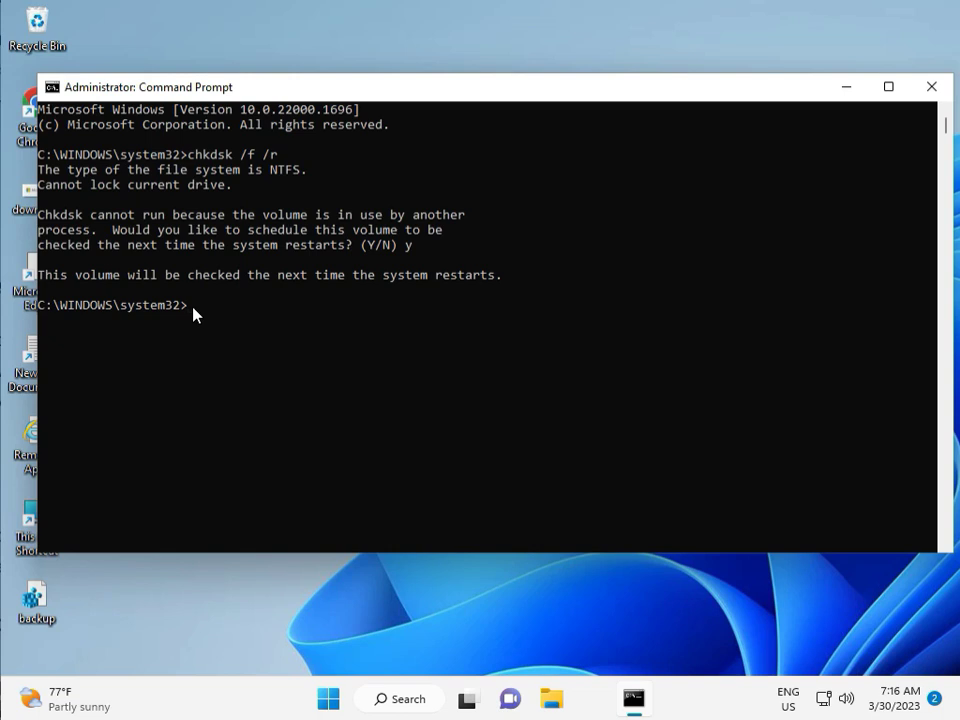
- Close the old console and launch a new Command Prompt from a 'cmd' search as administrator, approving UAC
left_click(932, 88)
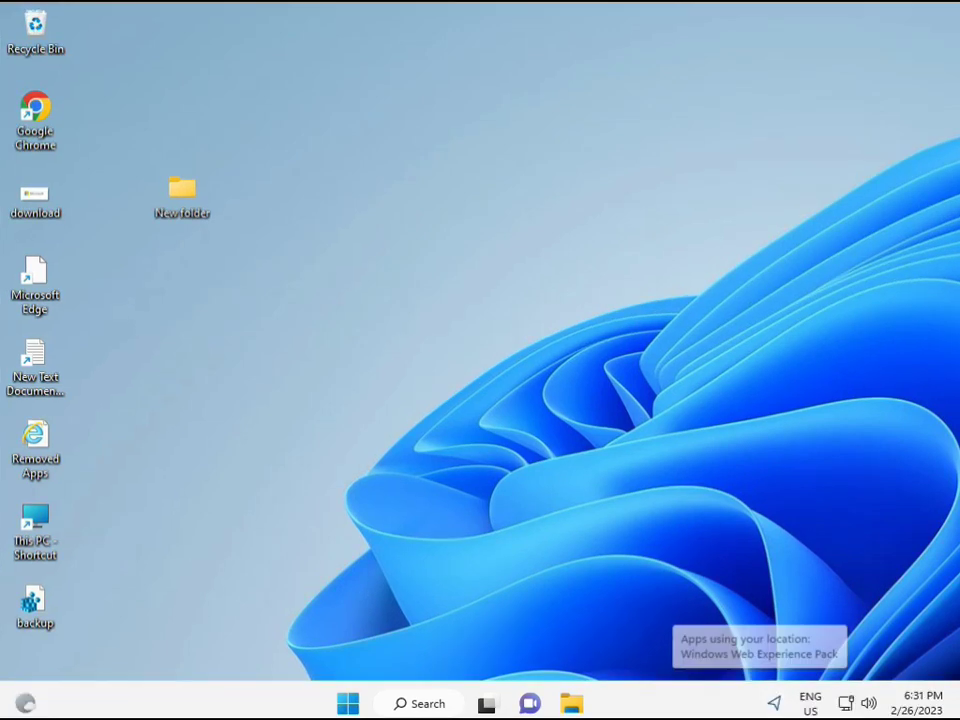
left_click(348, 703)
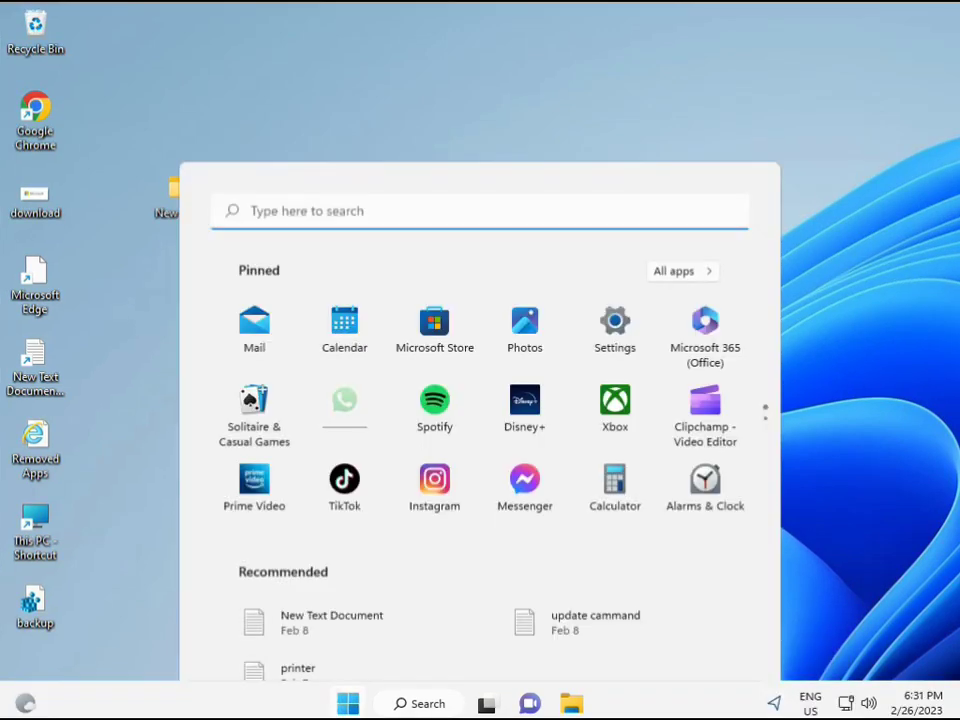
left_click(390, 705)
type("cmd")
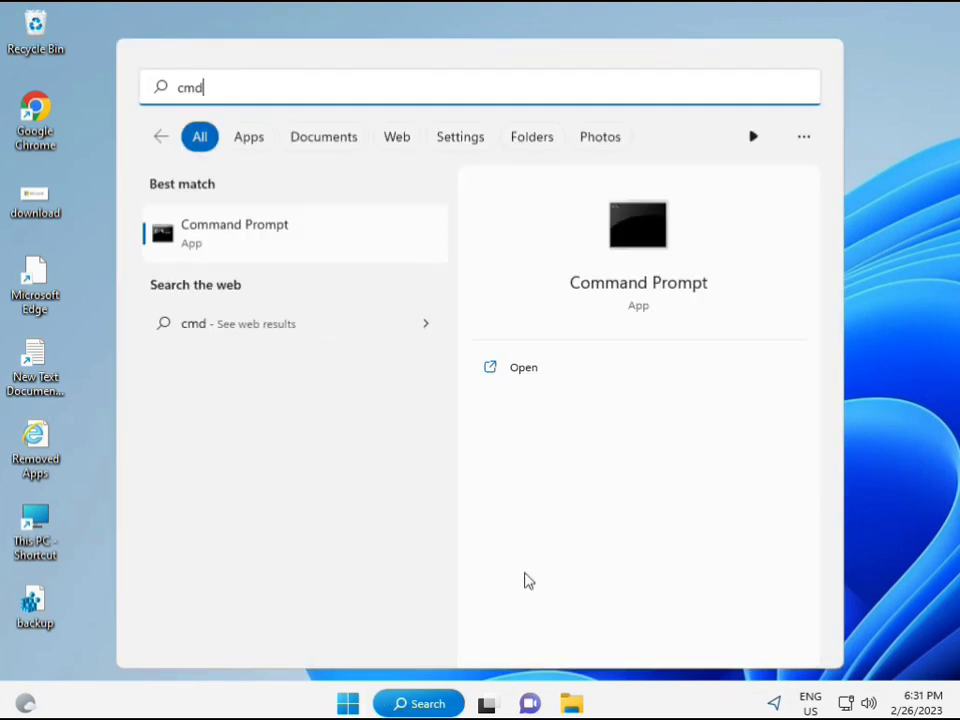
left_click(211, 235)
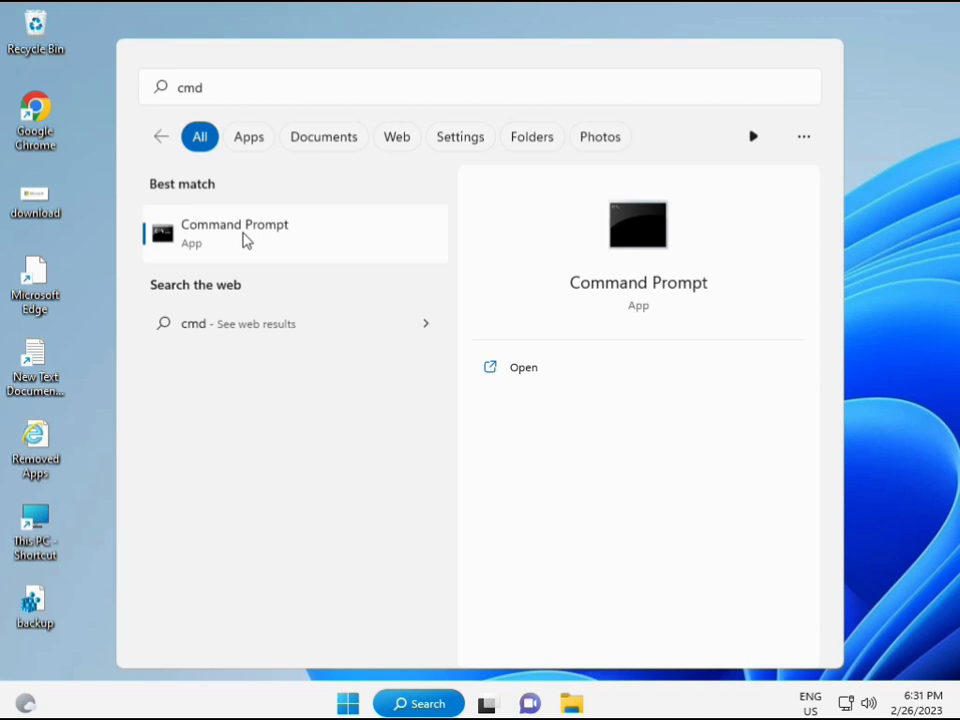
right_click(245, 240)
key("Escape")
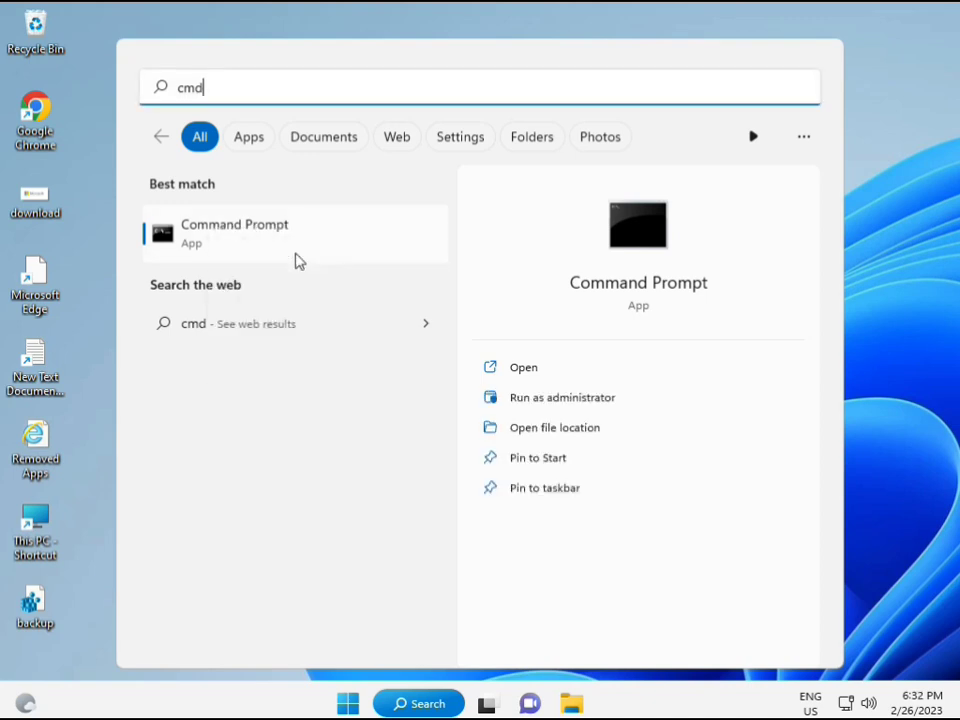
key("ctrl+shift+Return")
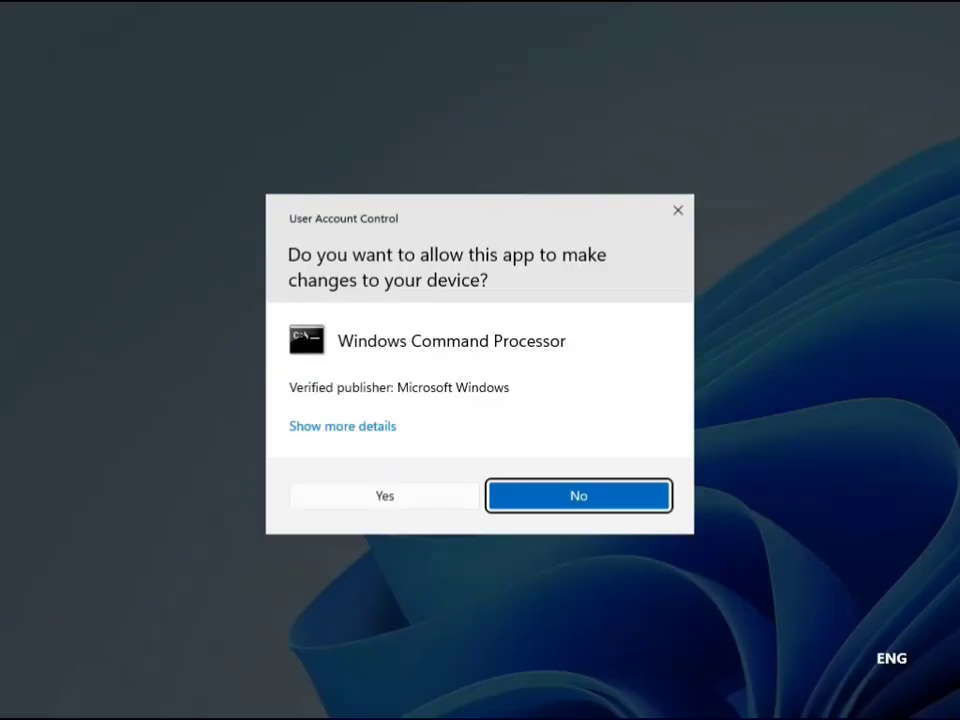
left_click(390, 495)
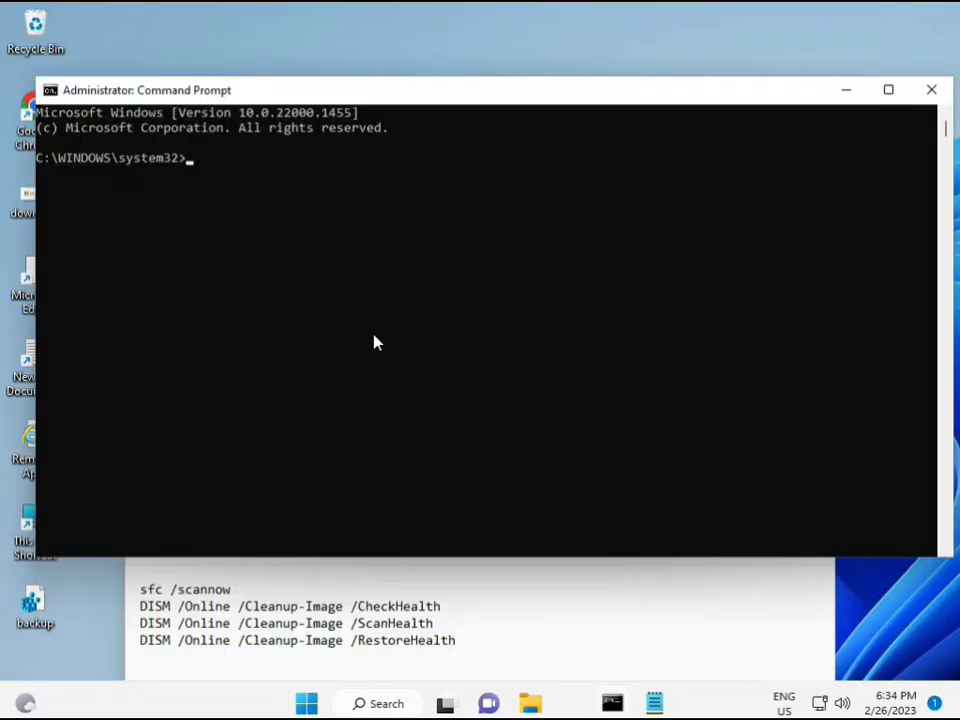
- Run sfc /scannow in the elevated console and let verification reach 100%
left_click(192, 158)
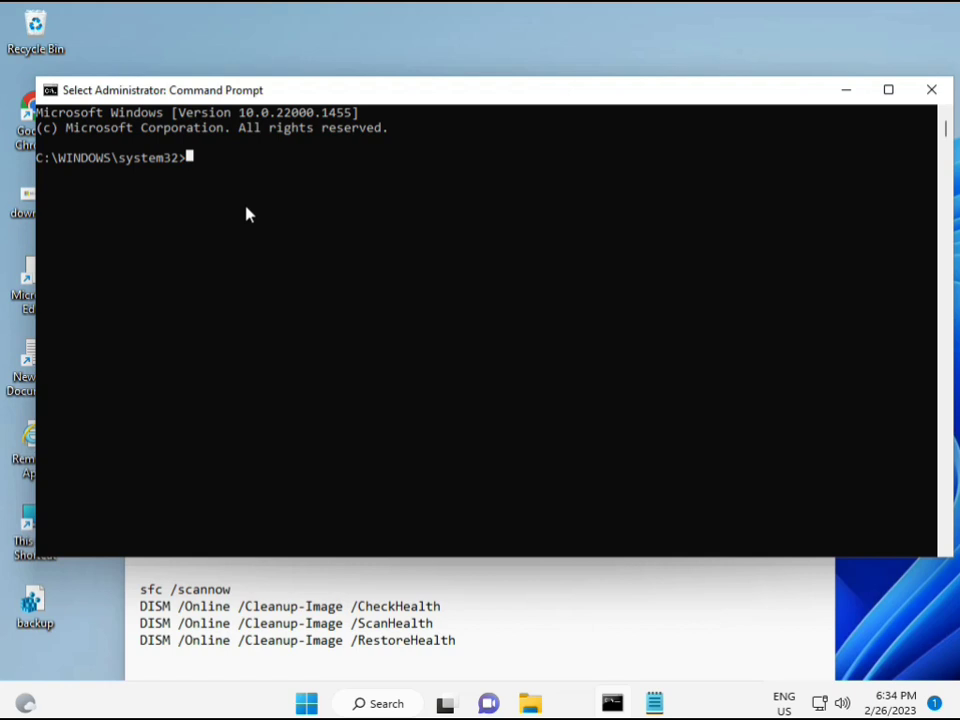
type("sca")
key("BackSpace")
key("BackSpace")
key("BackSpace")
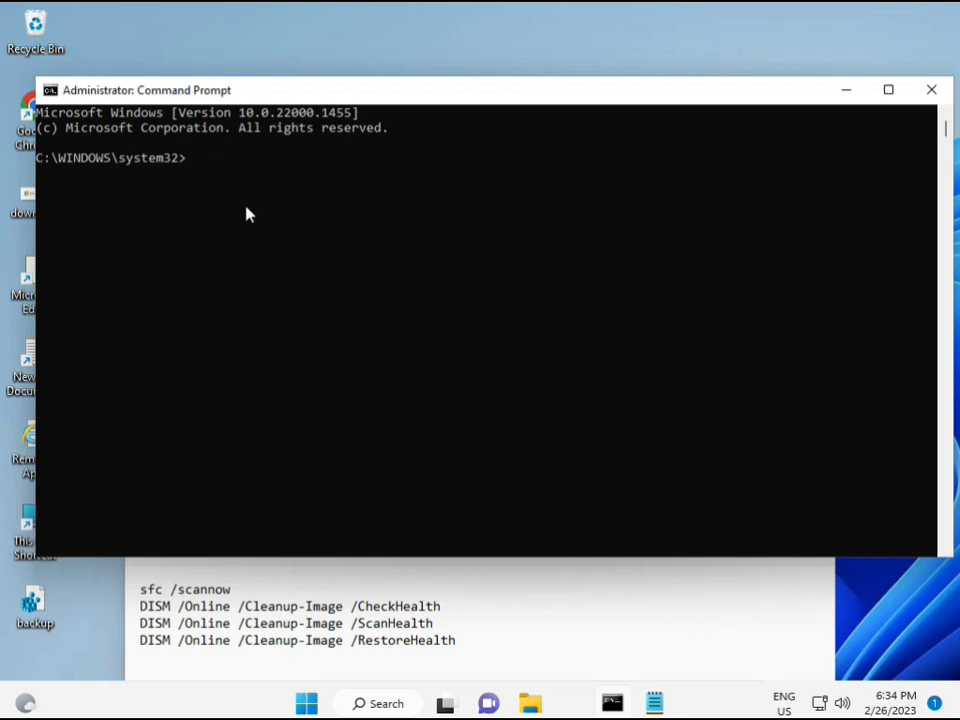
type("sfc")
type(" /scanno")
type("w")
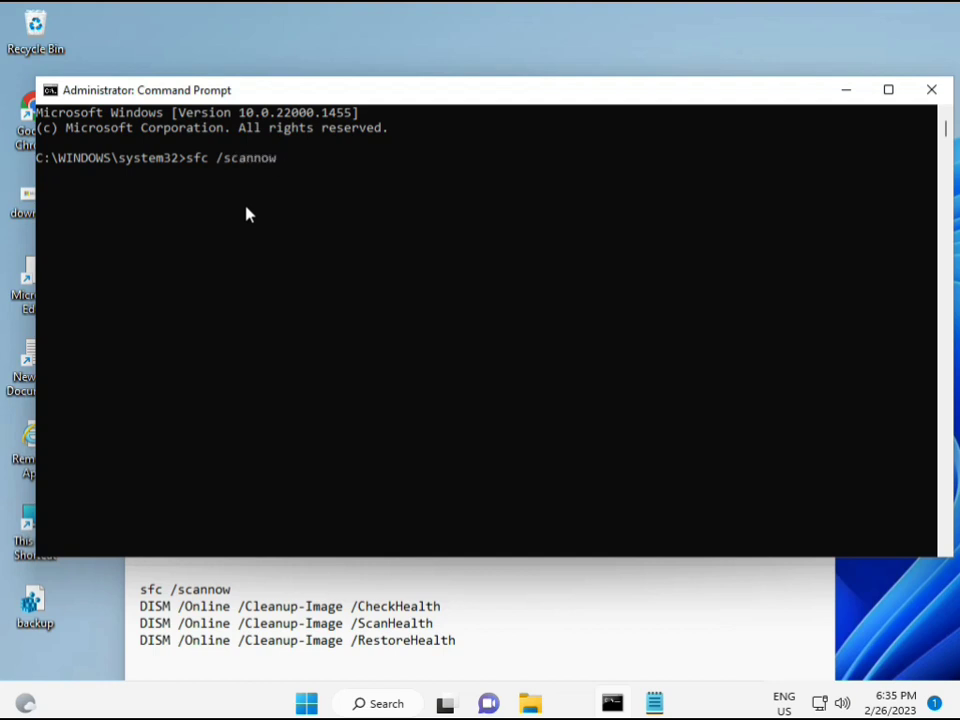
key("Return")
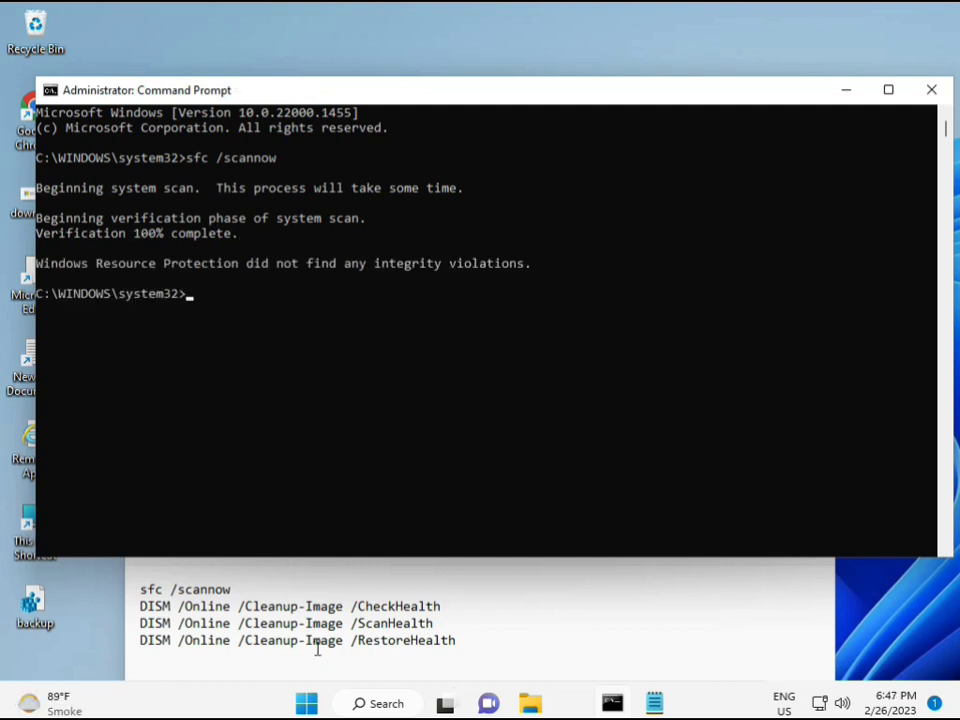
- Copy the DISM /CheckHealth line from the notes, paste it via the console's Edit > Paste, and run it
left_click(145, 605)
left_click_drag(142, 606, 450, 606)
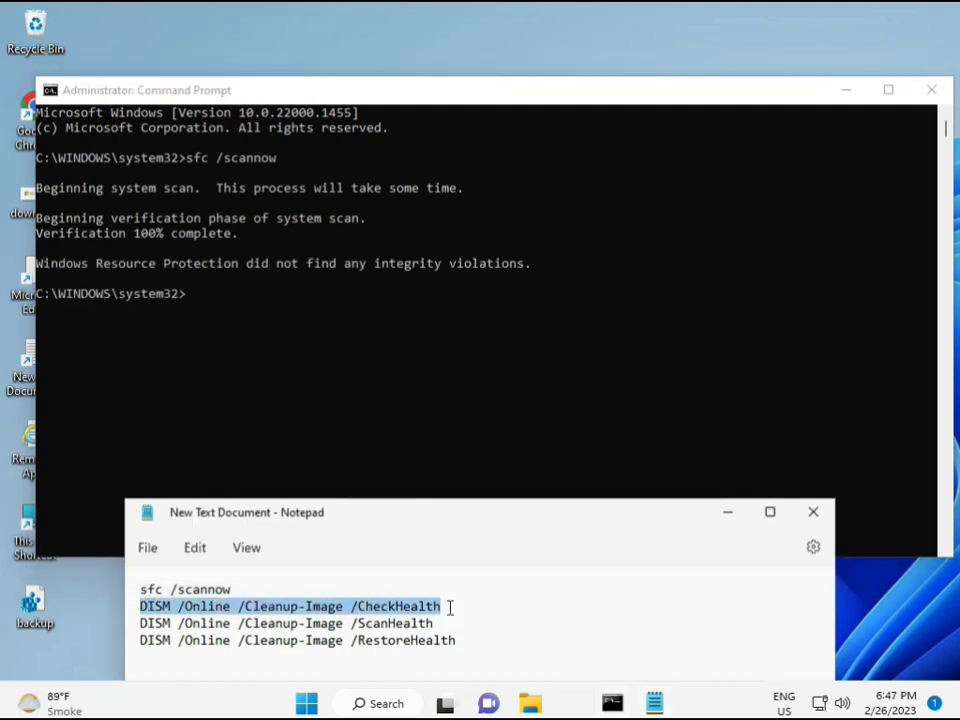
right_click(257, 606)
left_click(302, 322)
left_click(195, 303)
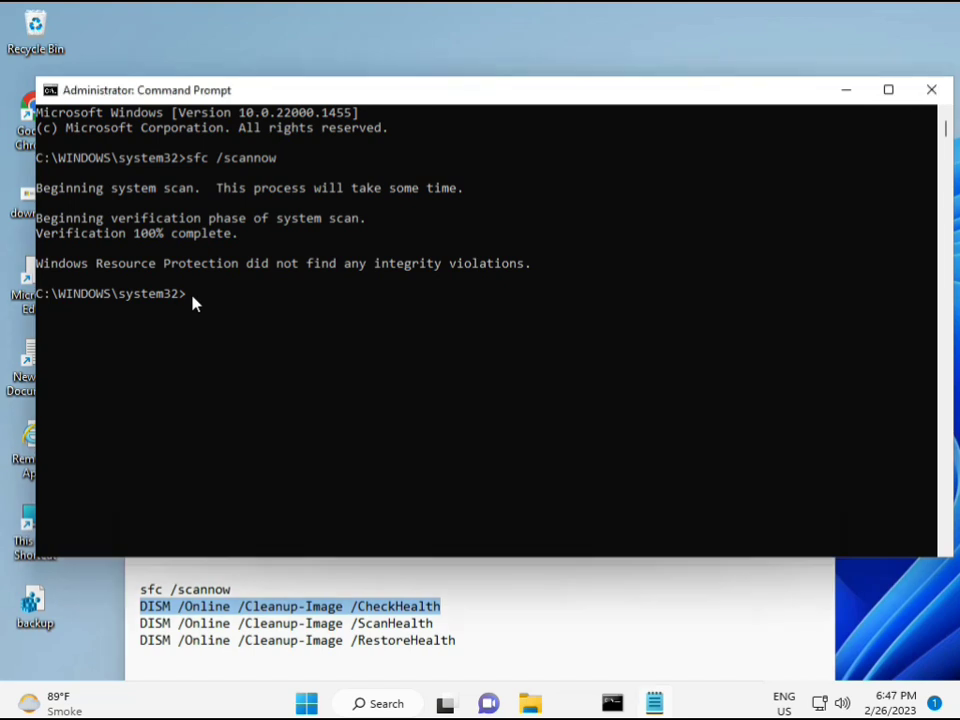
right_click(77, 95)
mouse_move(144, 234)
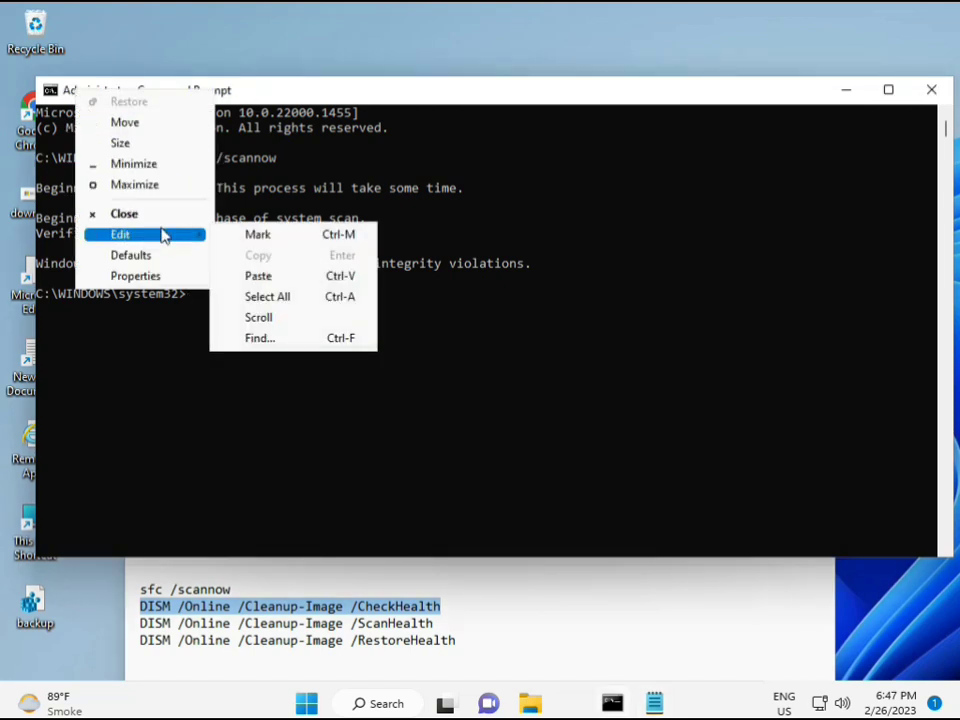
left_click(252, 274)
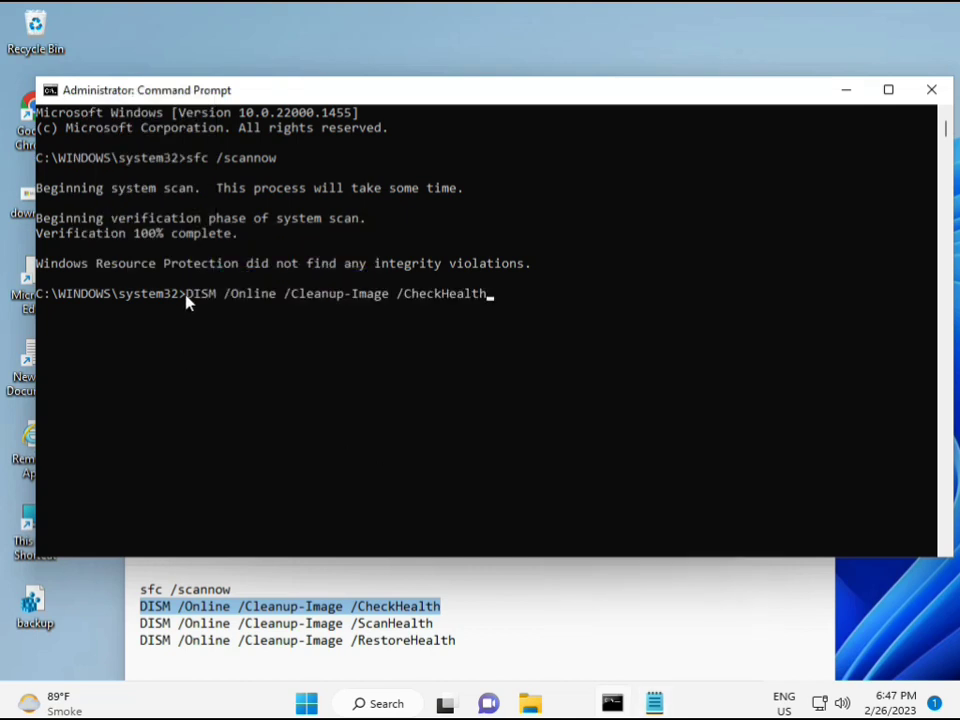
left_click(188, 301)
key("Escape")
key("Return")
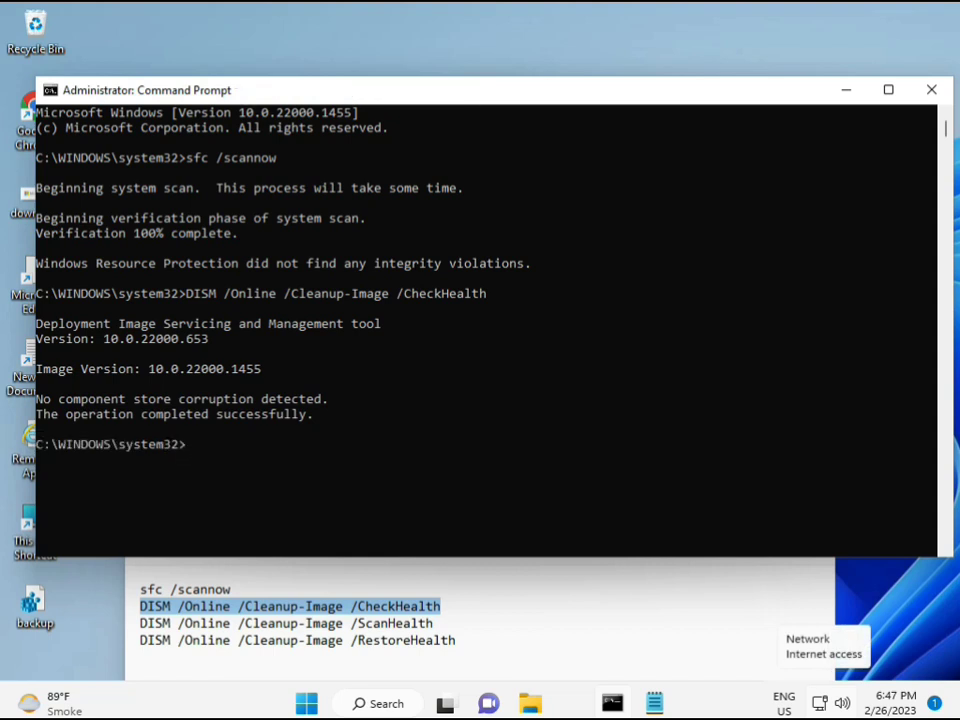
- Copy the DISM /ScanHealth line from the notes, right-click paste it into the console, and run it
left_click(141, 623)
left_click_drag(141, 623, 454, 625)
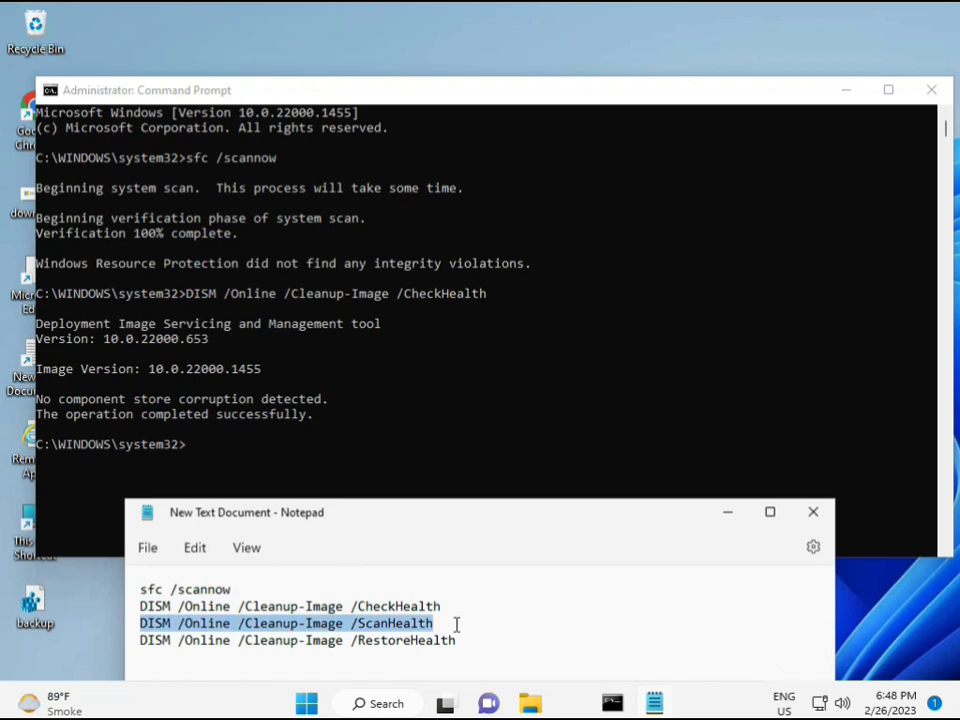
right_click(422, 626)
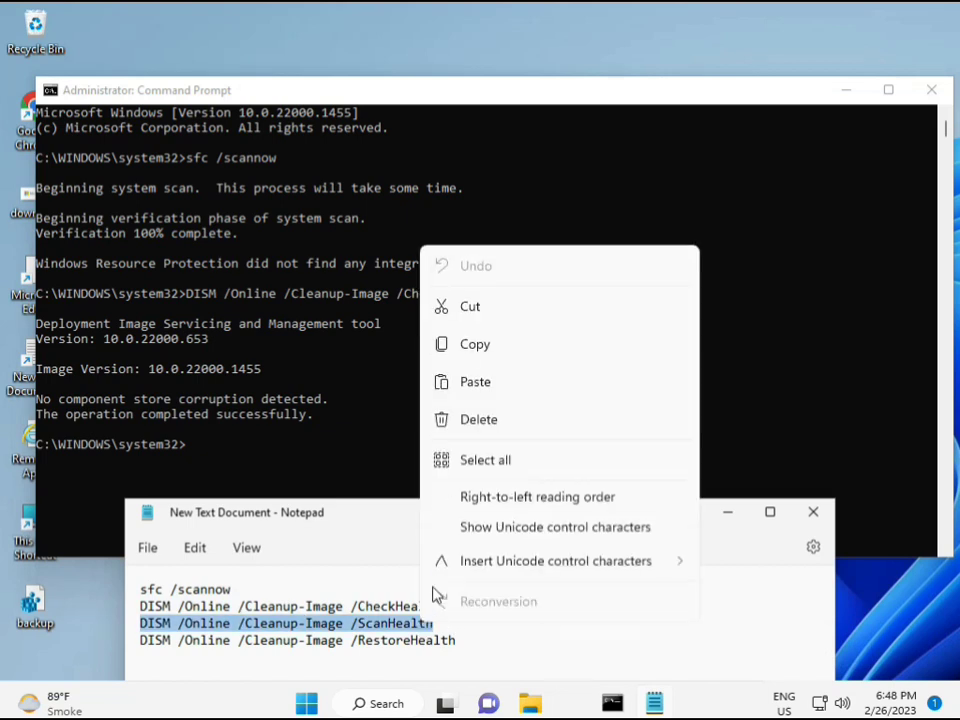
left_click(466, 356)
left_click(338, 472)
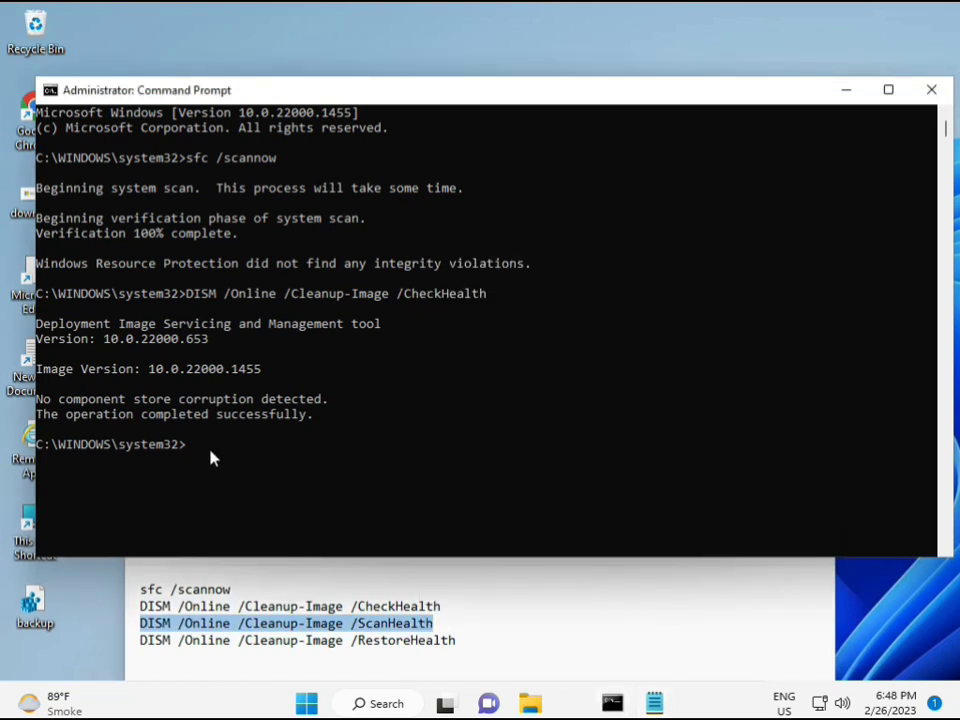
left_click(191, 447)
right_click(193, 448)
right_click(193, 450)
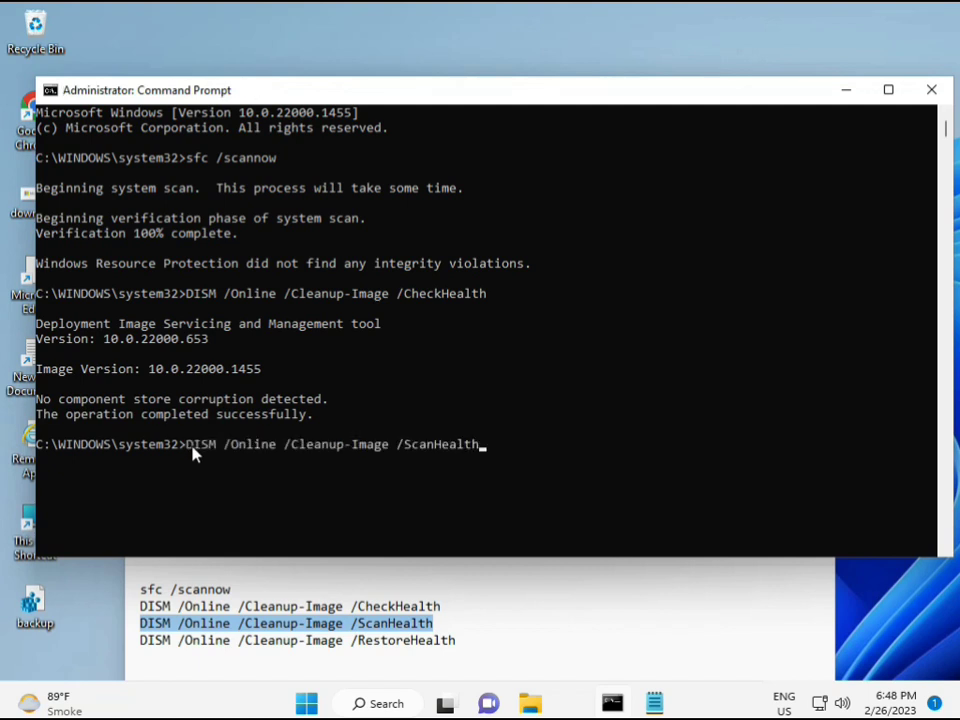
key("Return")
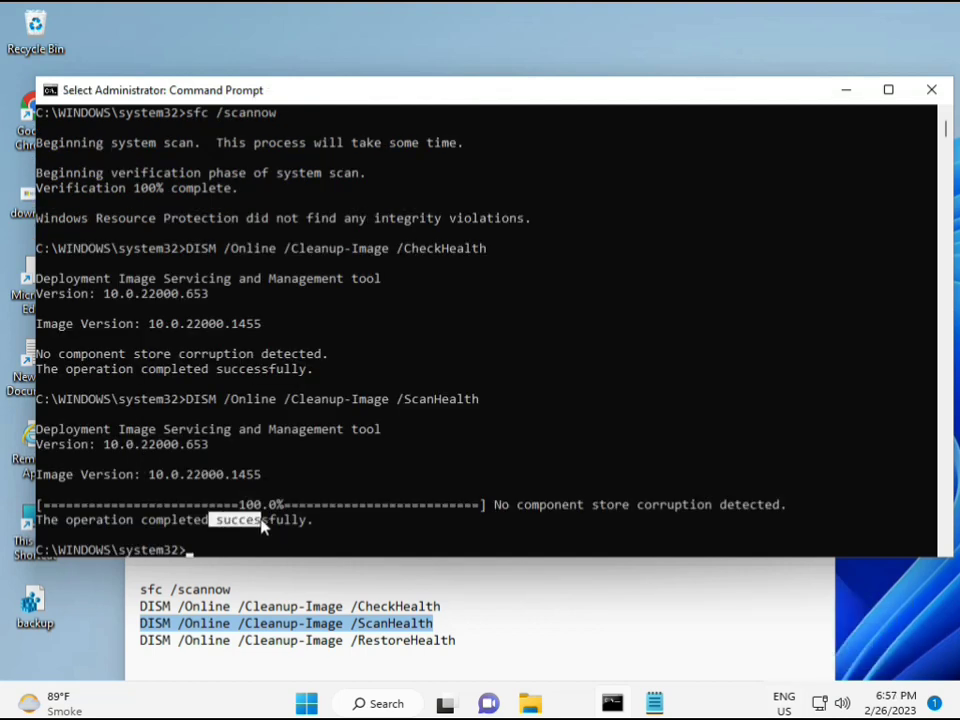
- Copy the DISM /RestoreHealth command line from the Notepad notes
left_click_drag(214, 520, 315, 521)
left_click(227, 645)
triple_click(227, 645)
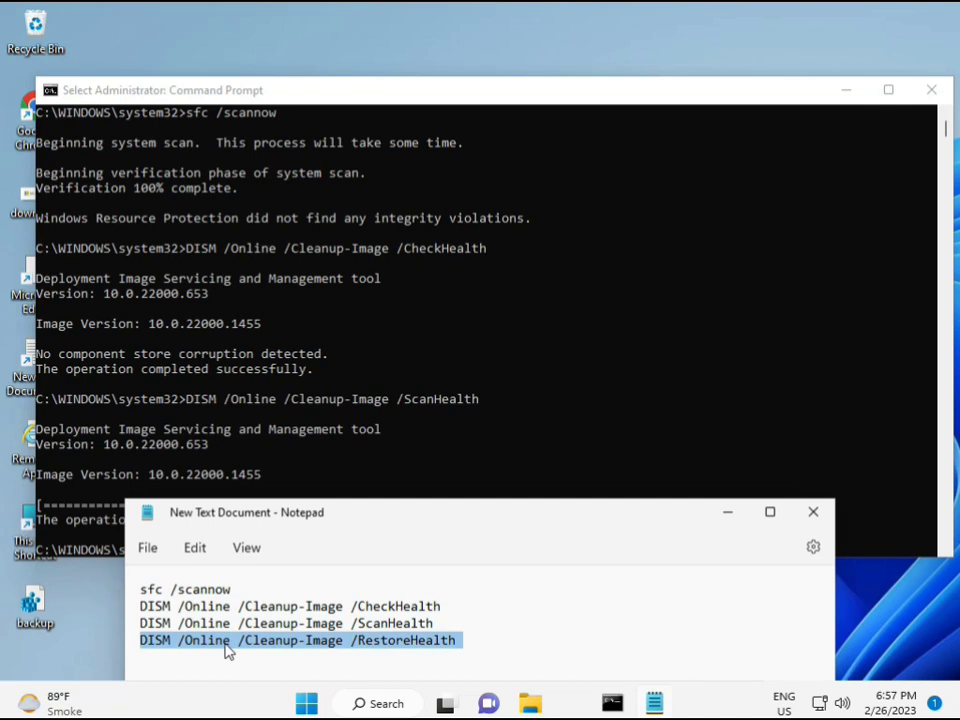
right_click(227, 645)
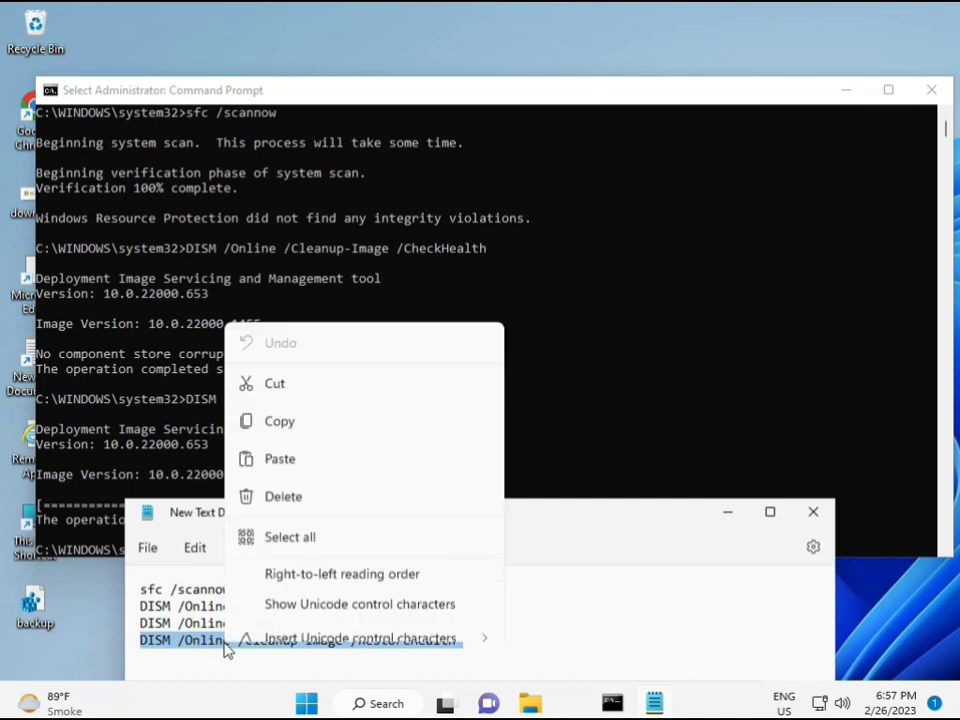
left_click(257, 370)
- Paste the RestoreHealth command into the elevated console and run it
left_click(268, 491)
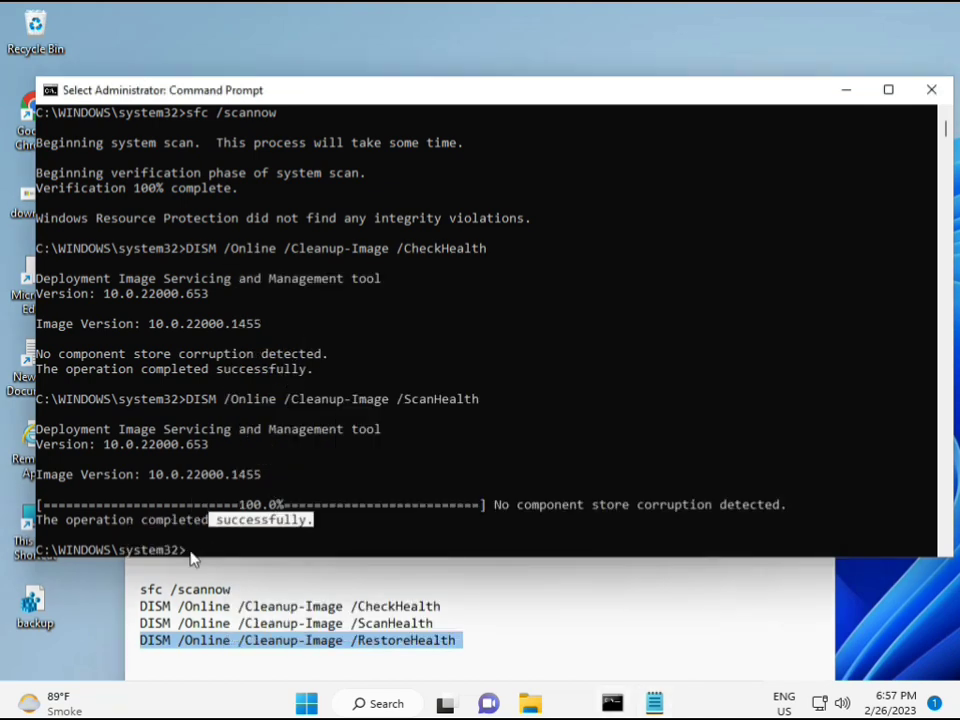
left_click(190, 553)
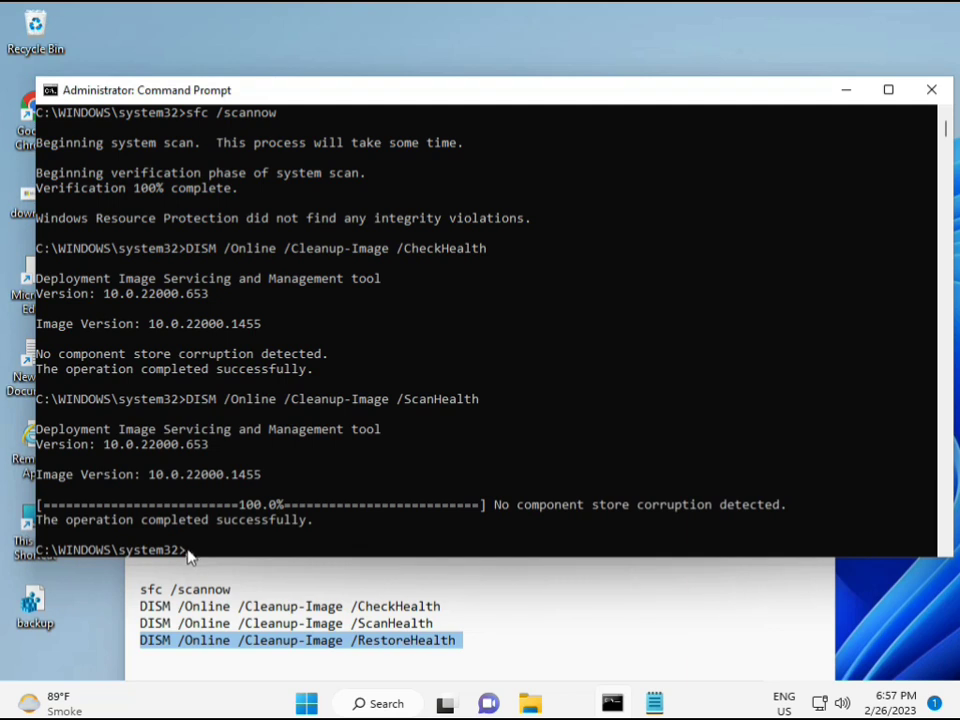
left_click(190, 555)
right_click(190, 555)
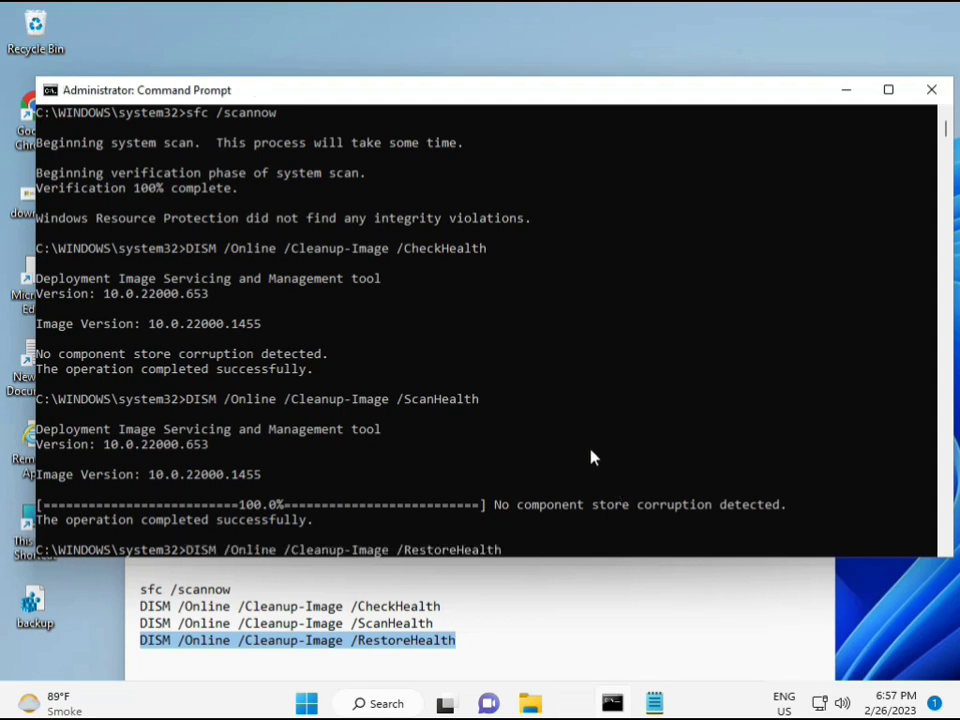
scroll(585, 455, "down", 6)
scroll(566, 454, "down", 3)
scroll(320, 440, "up", 7)
scroll(317, 439, "up", 3)
mouse_move(947, 132)
left_mouse_down()
mouse_move(949, 143)
mouse_move(947, 130)
left_mouse_up()
left_click(190, 280)
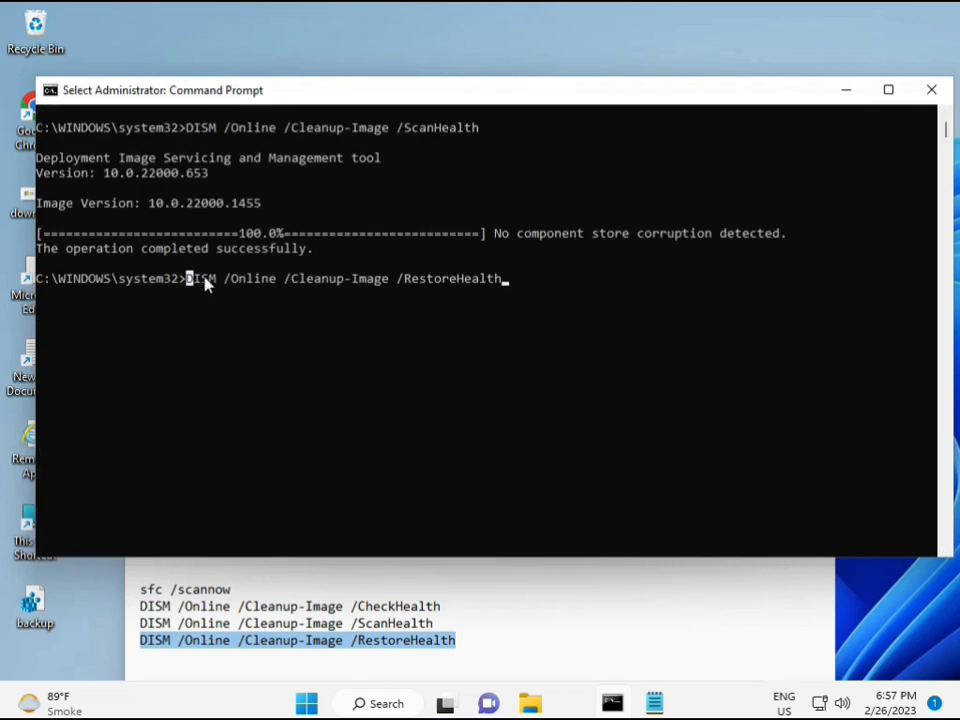
key("Return")
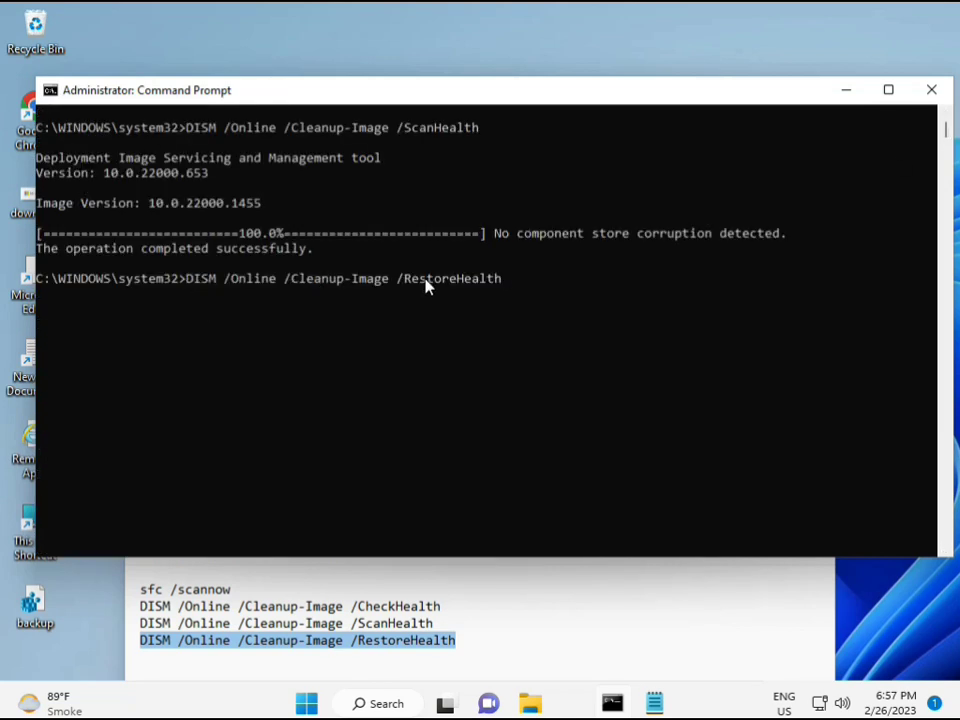
key("Return")
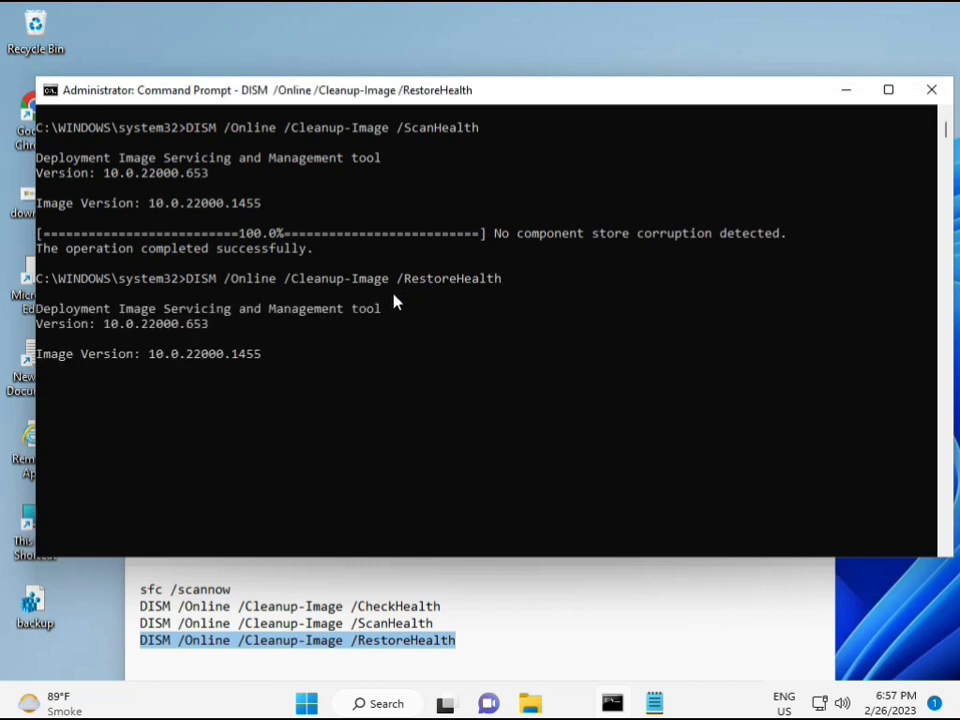